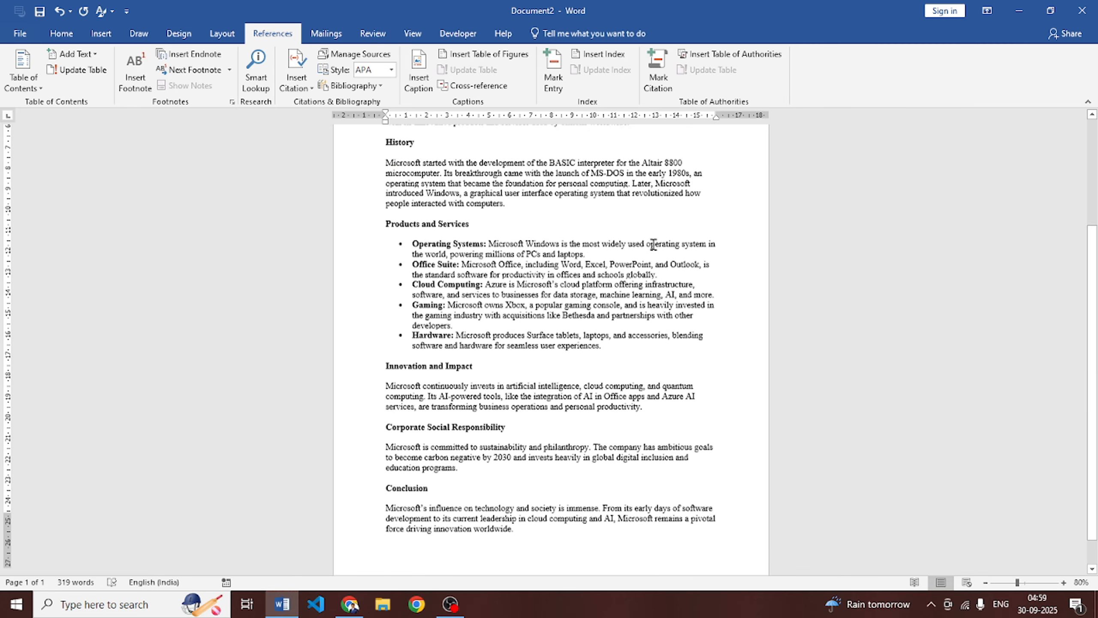
{"action": "scroll", "coordinate": [546, 262], "scroll_direction": "up", "scroll_amount": 4}
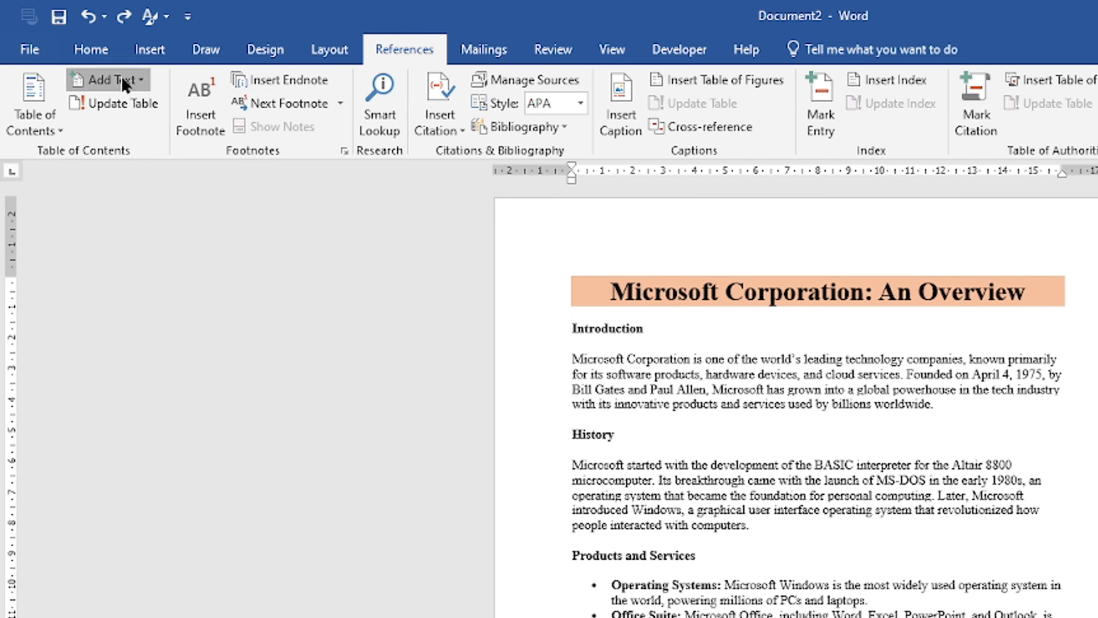
{"action": "left_click", "coordinate": [93, 54]}
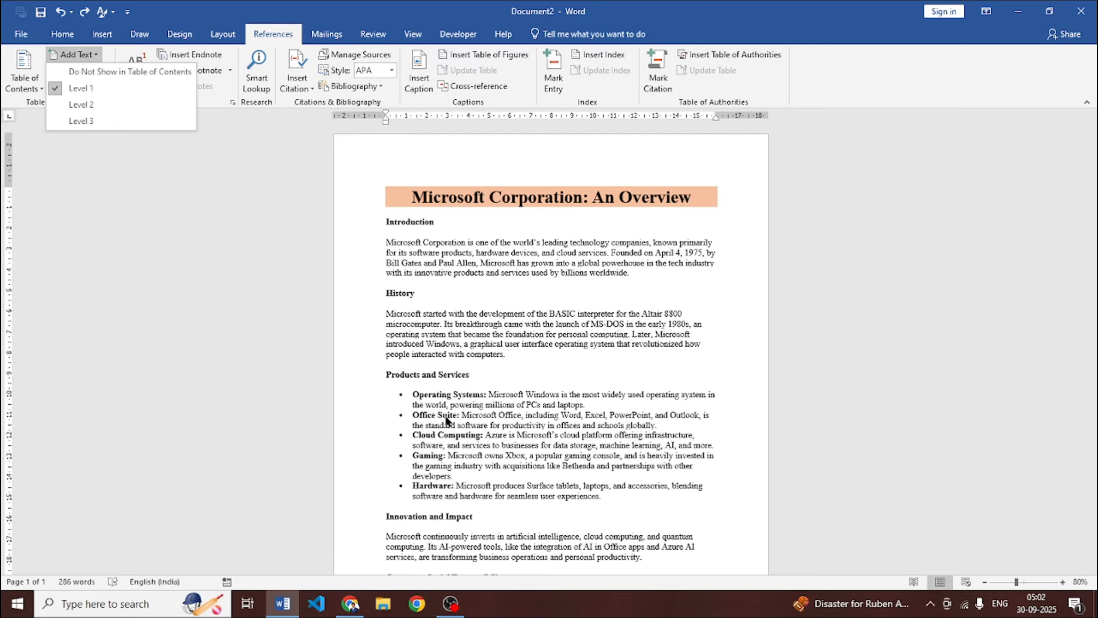
{"action": "scroll", "coordinate": [523, 446], "scroll_direction": "down", "scroll_amount": 3}
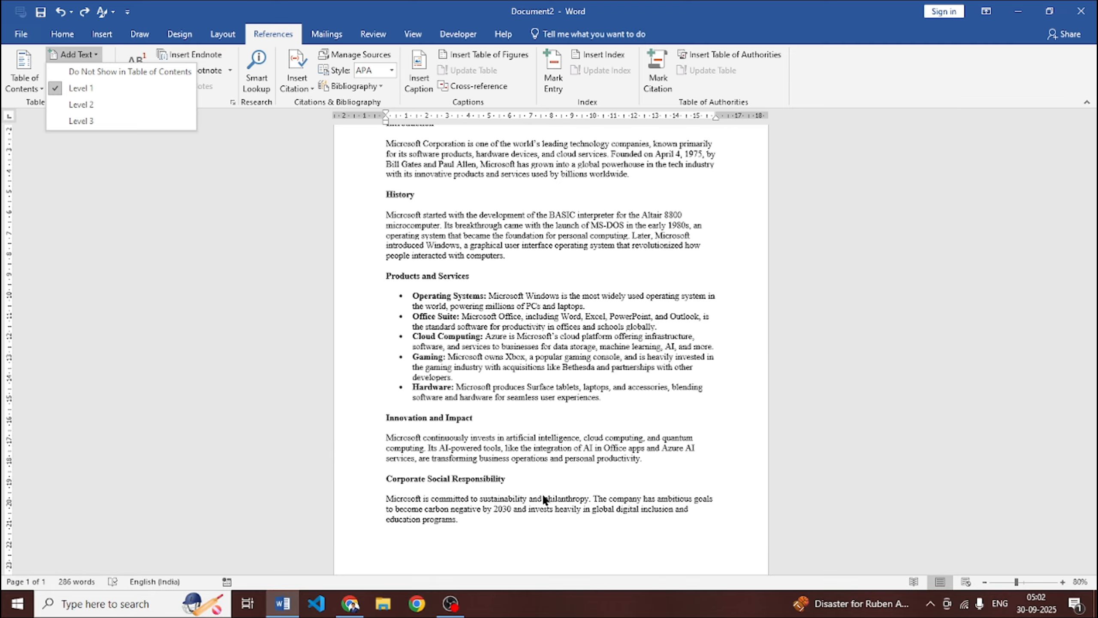
{"action": "scroll", "coordinate": [568, 486], "scroll_direction": "up", "scroll_amount": 3}
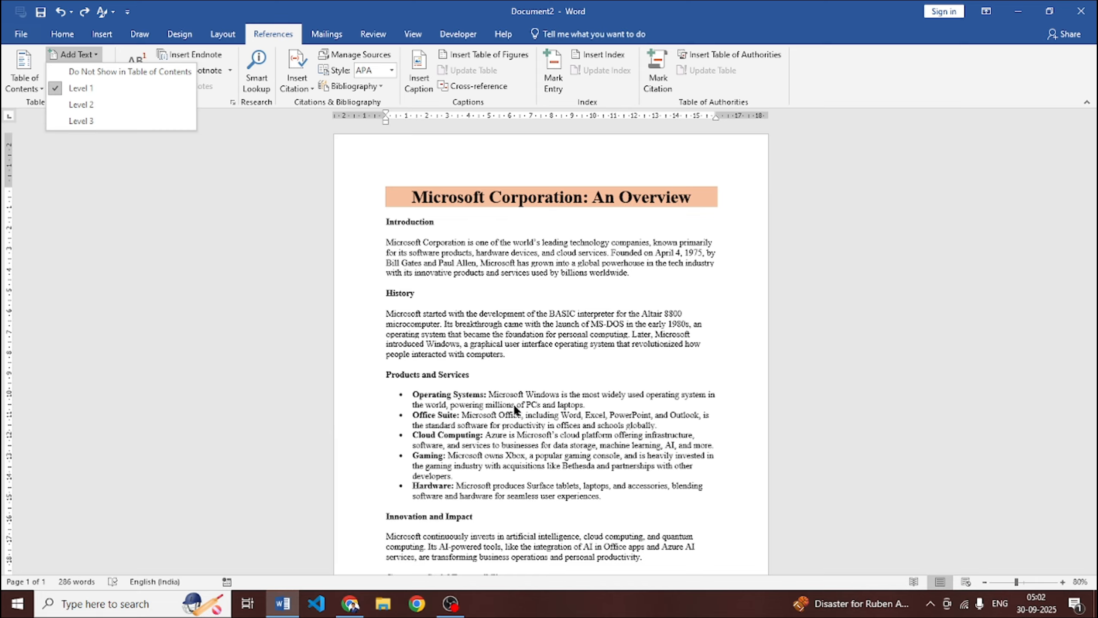
{"action": "left_click", "coordinate": [385, 226]}
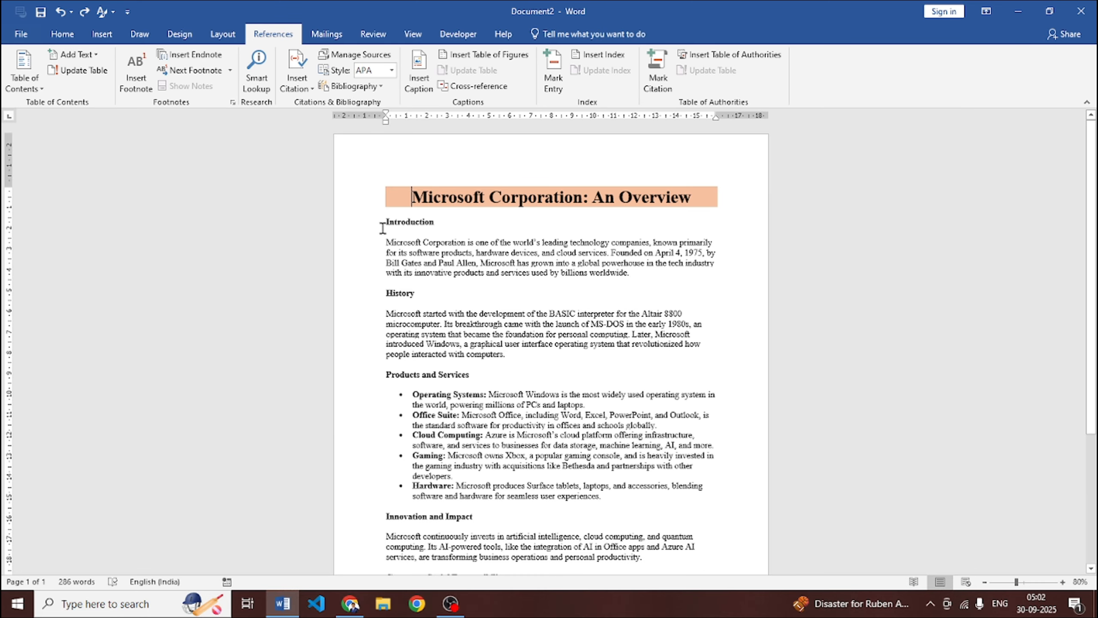
- Add the Introduction heading to the table of contents entries as Level 1
{"action": "left_click_drag", "start_coordinate": [383, 221], "coordinate": [445, 224]}
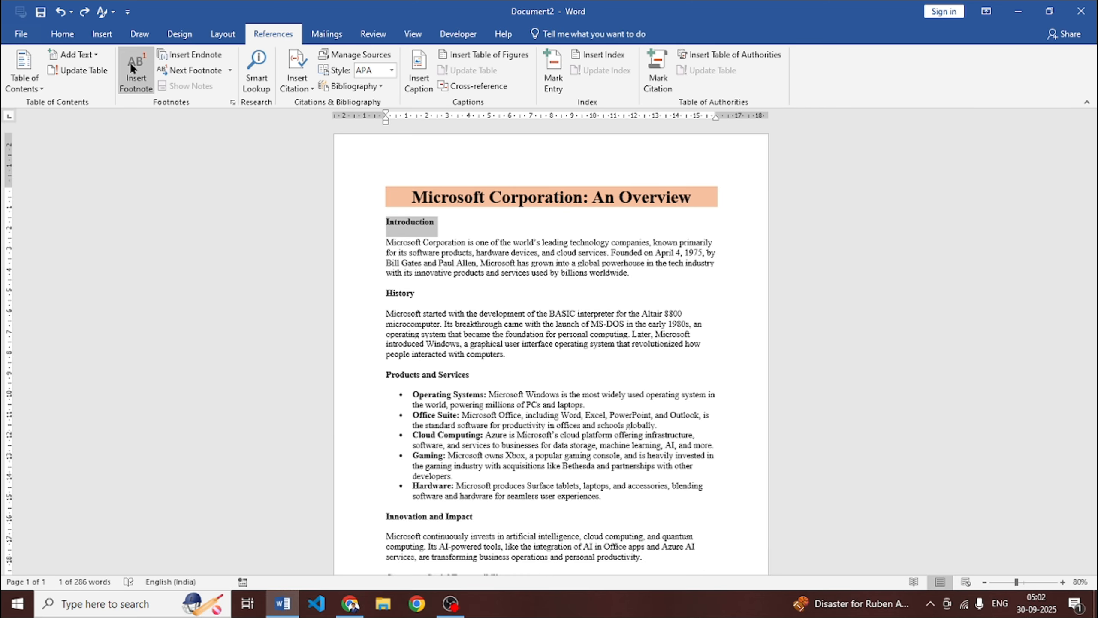
{"action": "left_click", "coordinate": [94, 59]}
{"action": "left_click", "coordinate": [93, 84]}
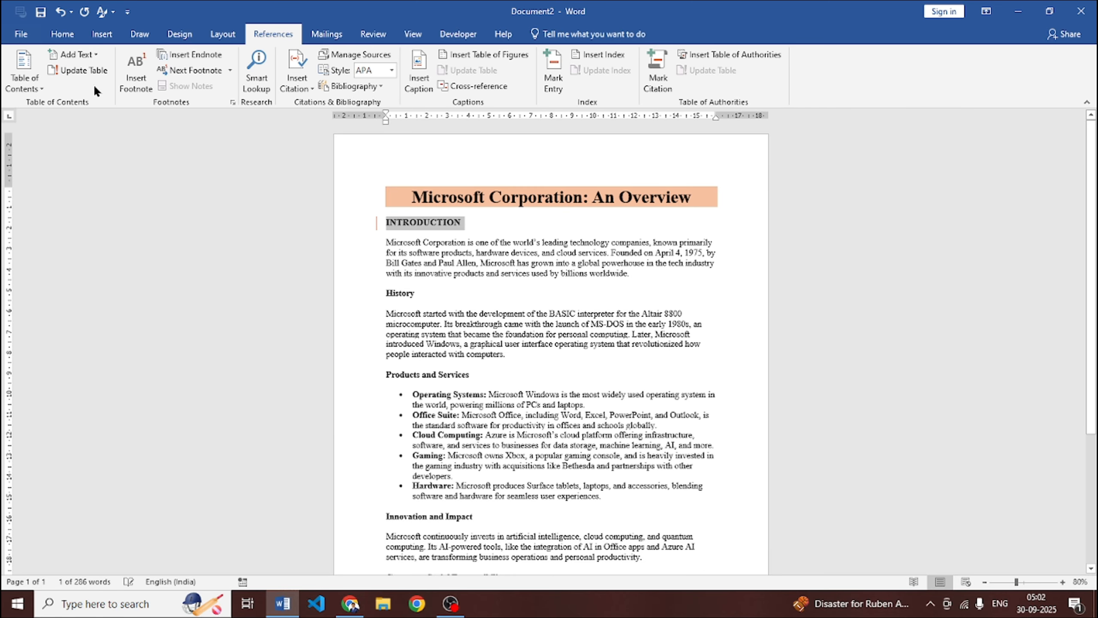
{"action": "left_click", "coordinate": [353, 284]}
{"action": "left_click", "coordinate": [348, 187]}
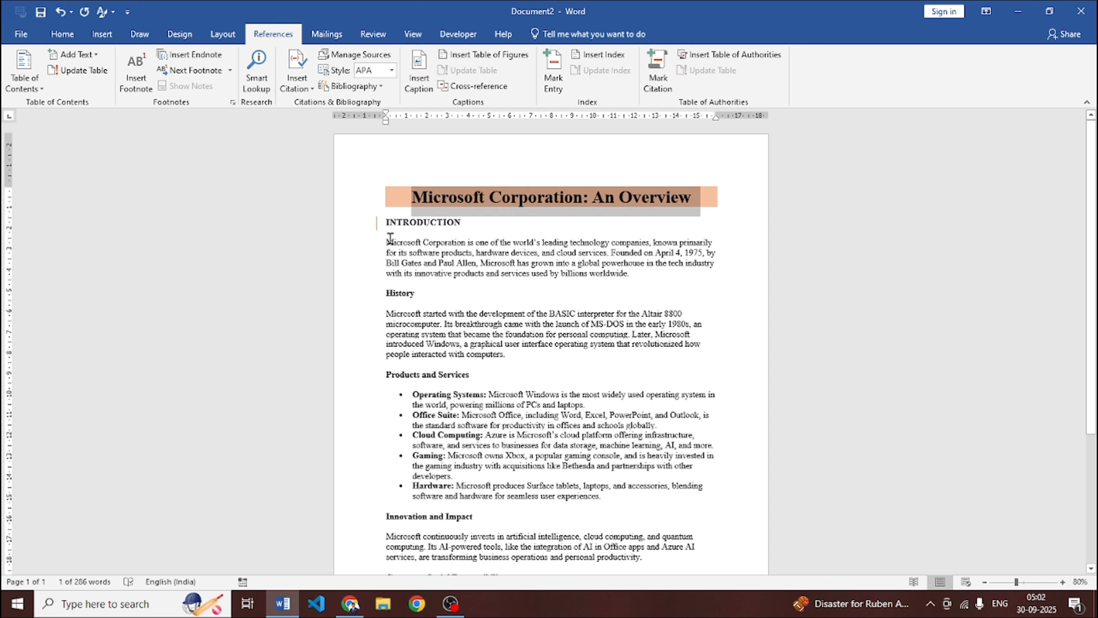
{"action": "left_click", "coordinate": [351, 219]}
{"action": "left_click", "coordinate": [315, 265]}
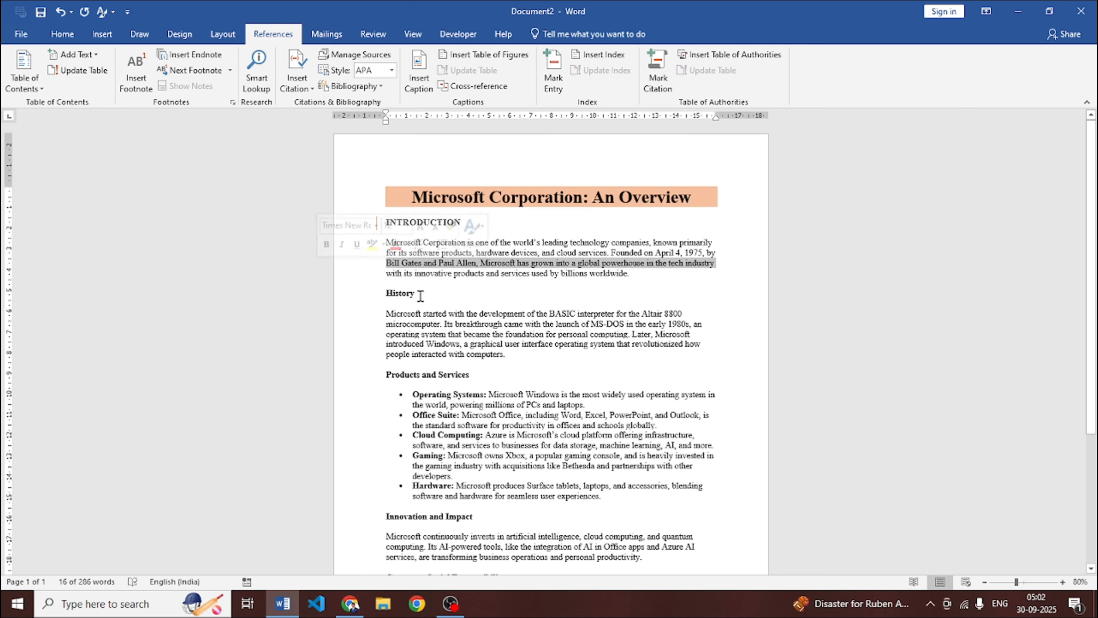
- Mark the History and the Products and Services headings as Level 1 entries for the table of contents
{"action": "left_click_drag", "start_coordinate": [418, 294], "coordinate": [384, 294]}
{"action": "left_click", "coordinate": [385, 293]}
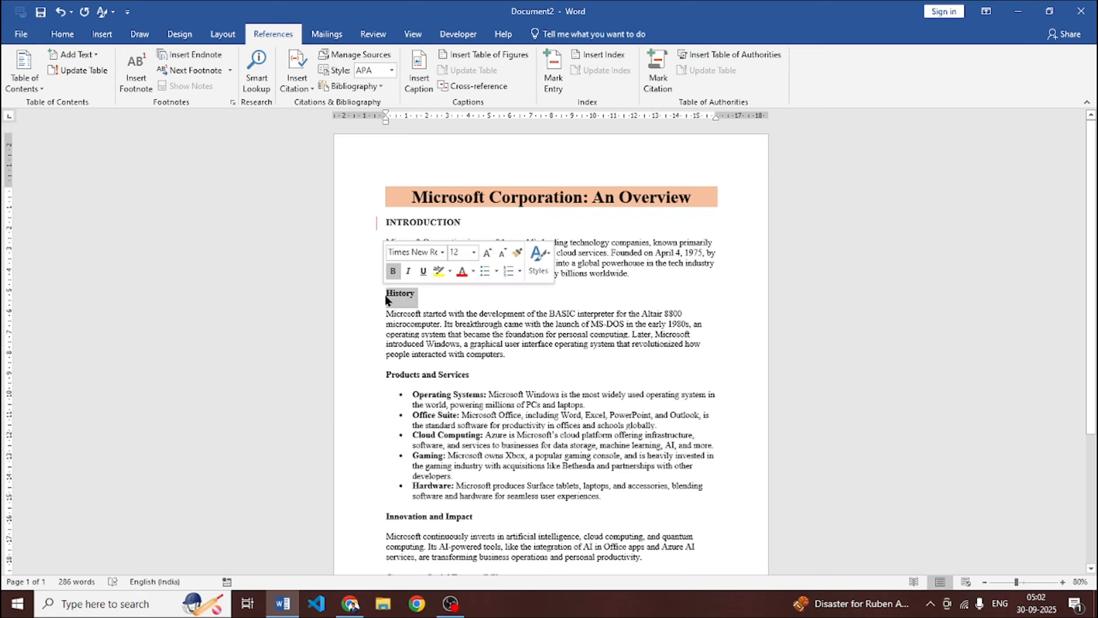
{"action": "left_click", "coordinate": [82, 56]}
{"action": "left_click", "coordinate": [92, 88]}
{"action": "left_click_drag", "start_coordinate": [473, 374], "coordinate": [377, 376]}
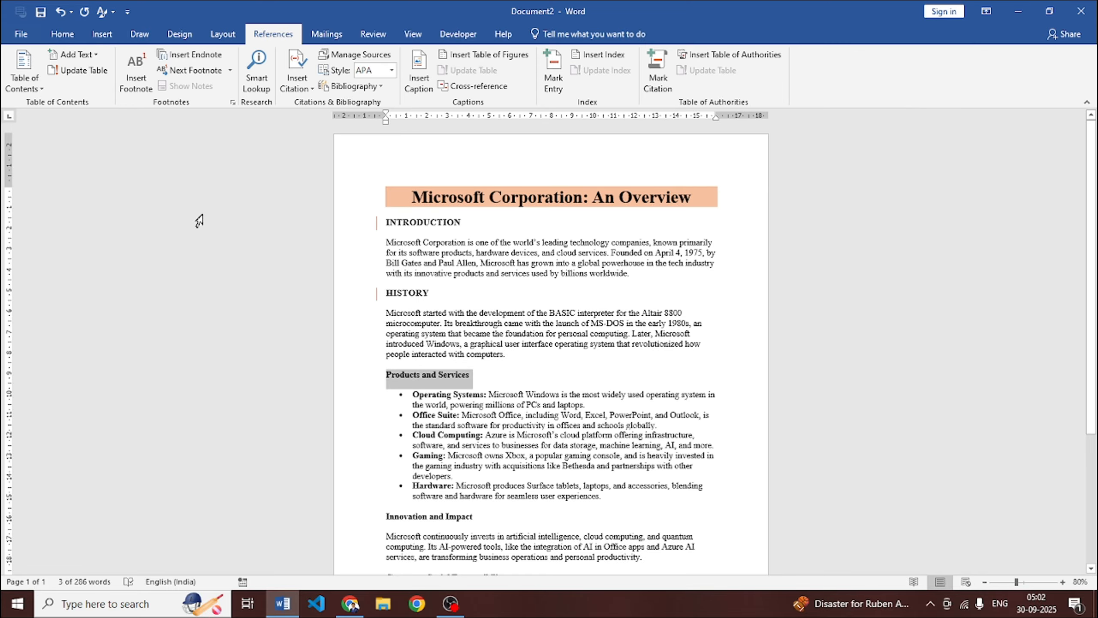
{"action": "left_click", "coordinate": [82, 54]}
{"action": "left_click", "coordinate": [81, 89]}
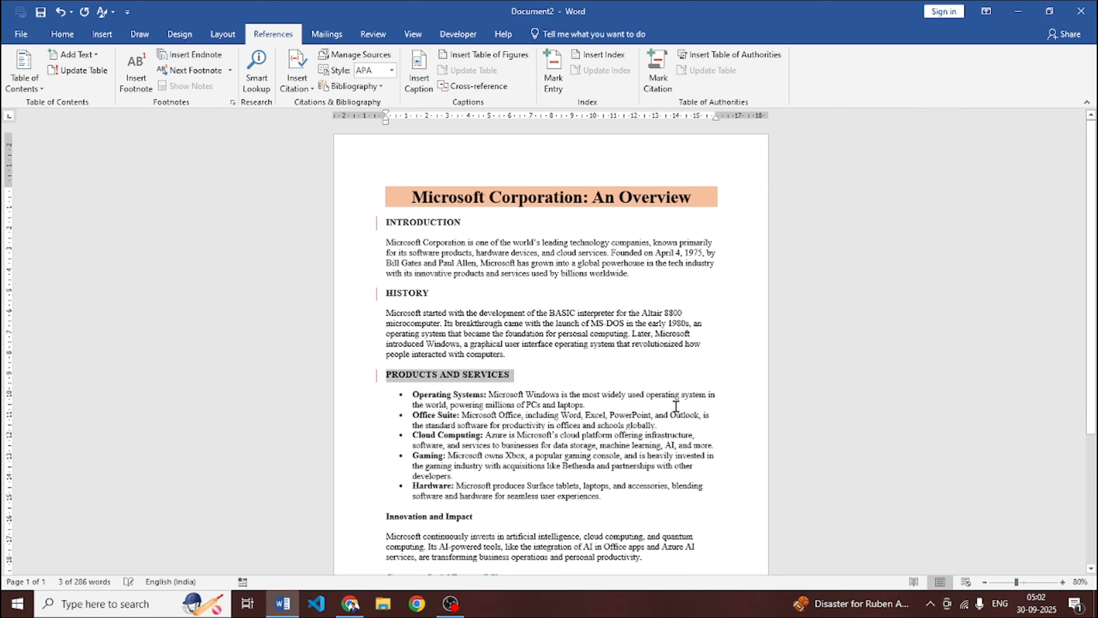
- Mark the Innovation and Impact and the Corporate Social Responsibility headings as Level 1 entries for the table of contents
{"action": "scroll", "coordinate": [476, 389], "scroll_direction": "down", "scroll_amount": 3}
{"action": "left_click_drag", "start_coordinate": [476, 418], "coordinate": [376, 421]}
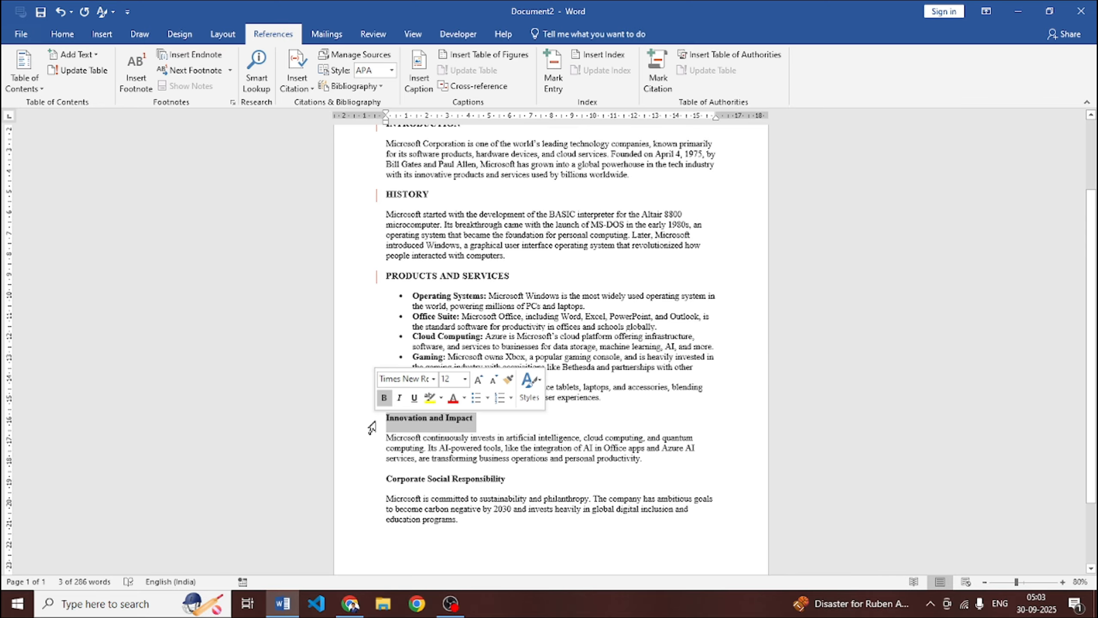
{"action": "left_click", "coordinate": [82, 54]}
{"action": "left_click", "coordinate": [103, 91]}
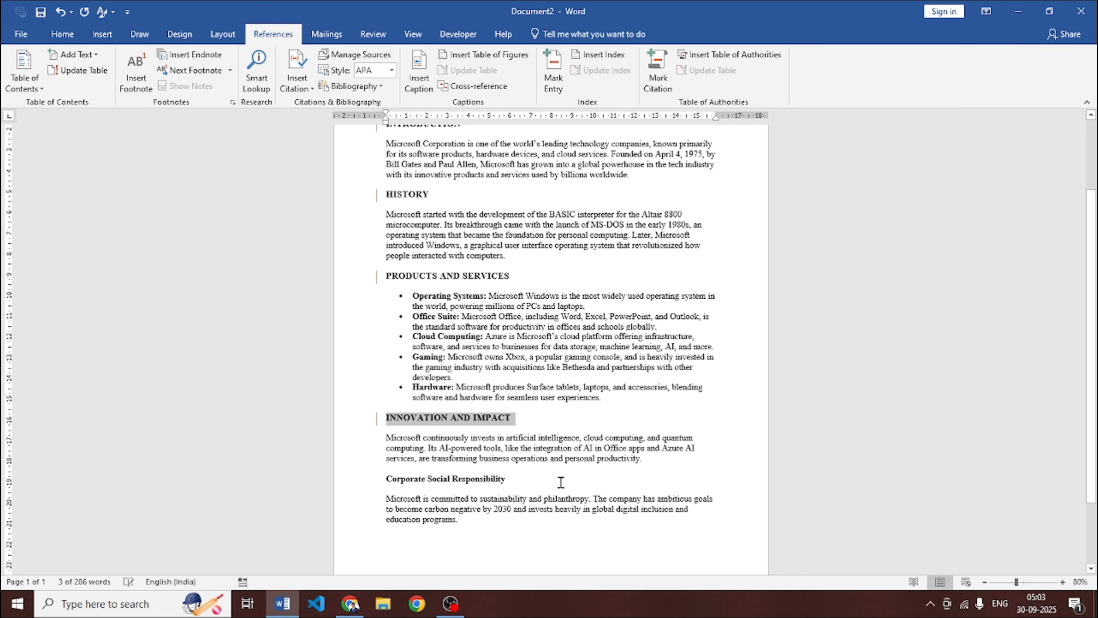
{"action": "left_click_drag", "start_coordinate": [505, 480], "coordinate": [373, 480]}
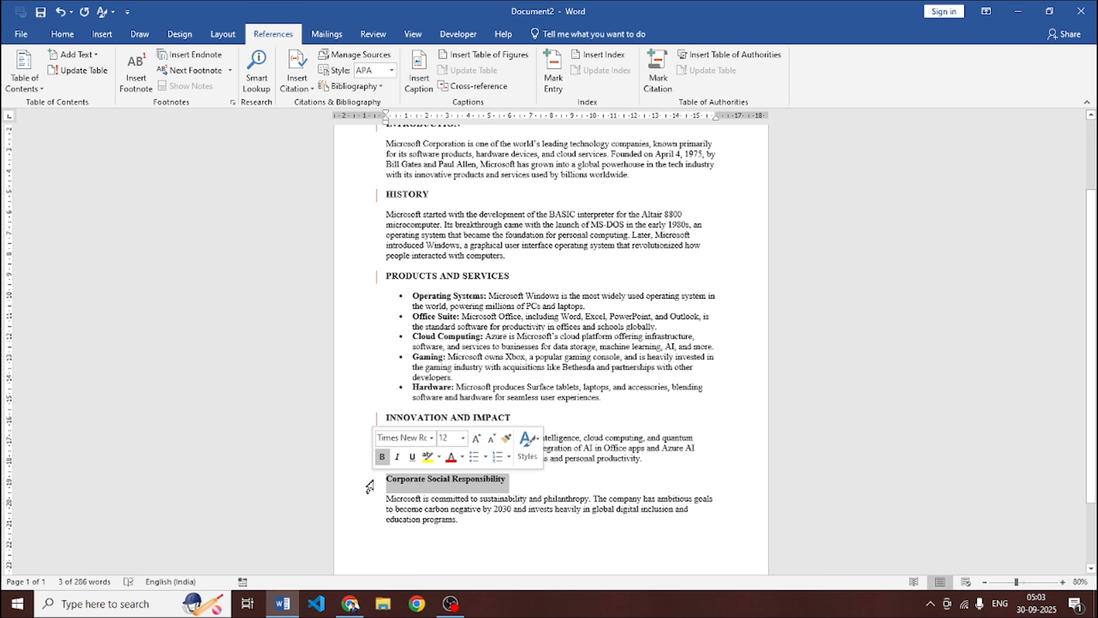
{"action": "left_click", "coordinate": [79, 57]}
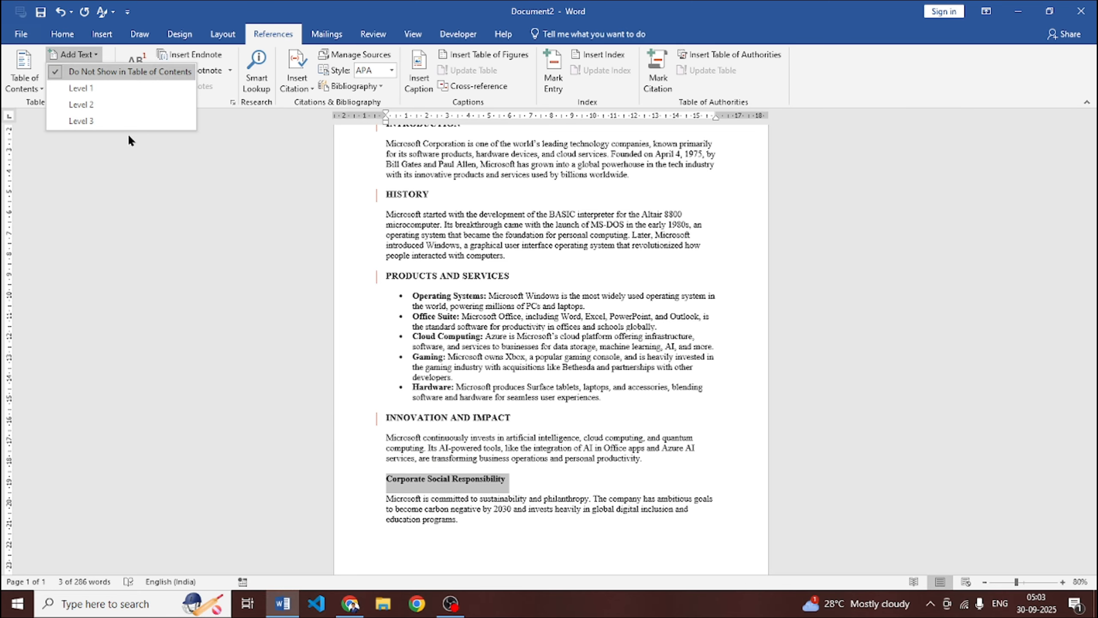
{"action": "left_click", "coordinate": [83, 91]}
{"action": "scroll", "coordinate": [723, 401], "scroll_direction": "up", "scroll_amount": 3}
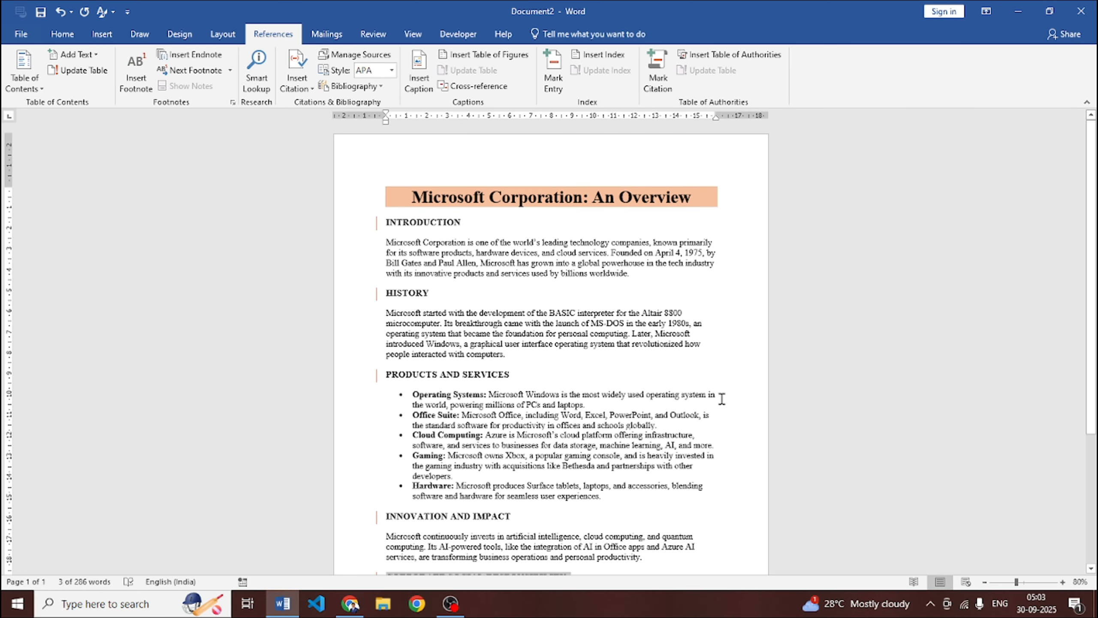
{"action": "left_click", "coordinate": [744, 288]}
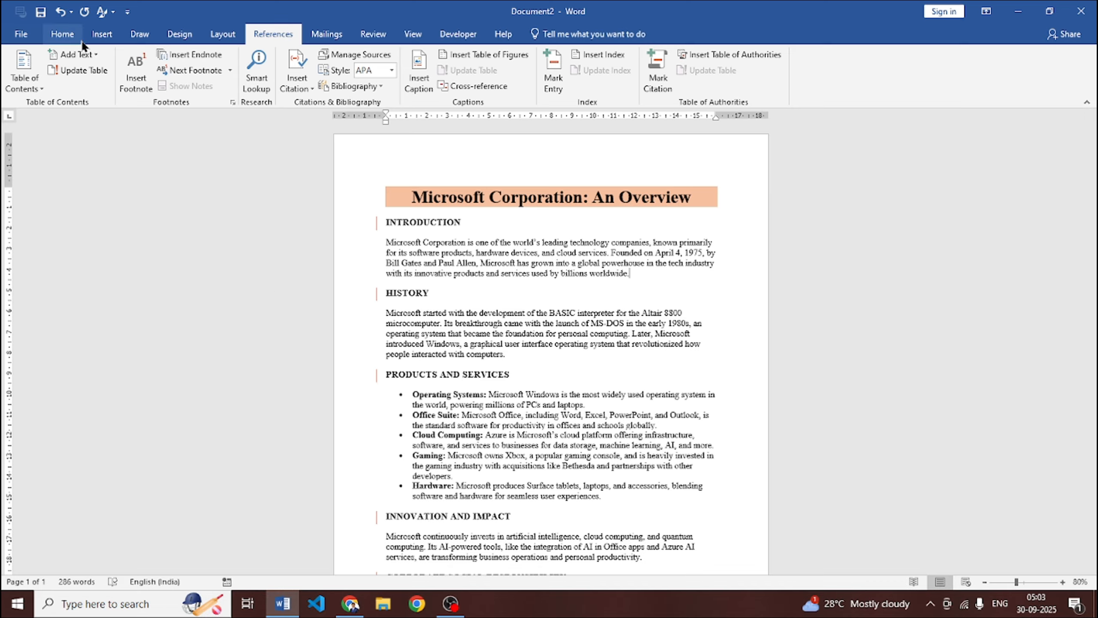
{"action": "left_click", "coordinate": [85, 54]}
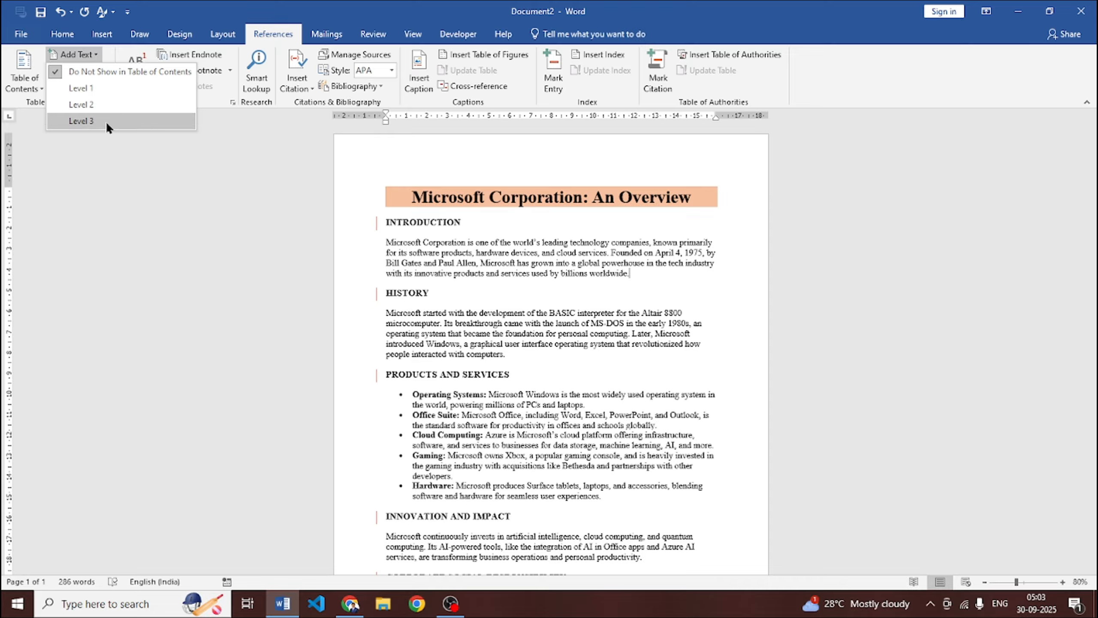
{"action": "left_click", "coordinate": [142, 201]}
- Insert the built-in Automatic Table 1 table of contents before the title "Microsoft Corporation: An Overview"
{"action": "left_click", "coordinate": [412, 197]}
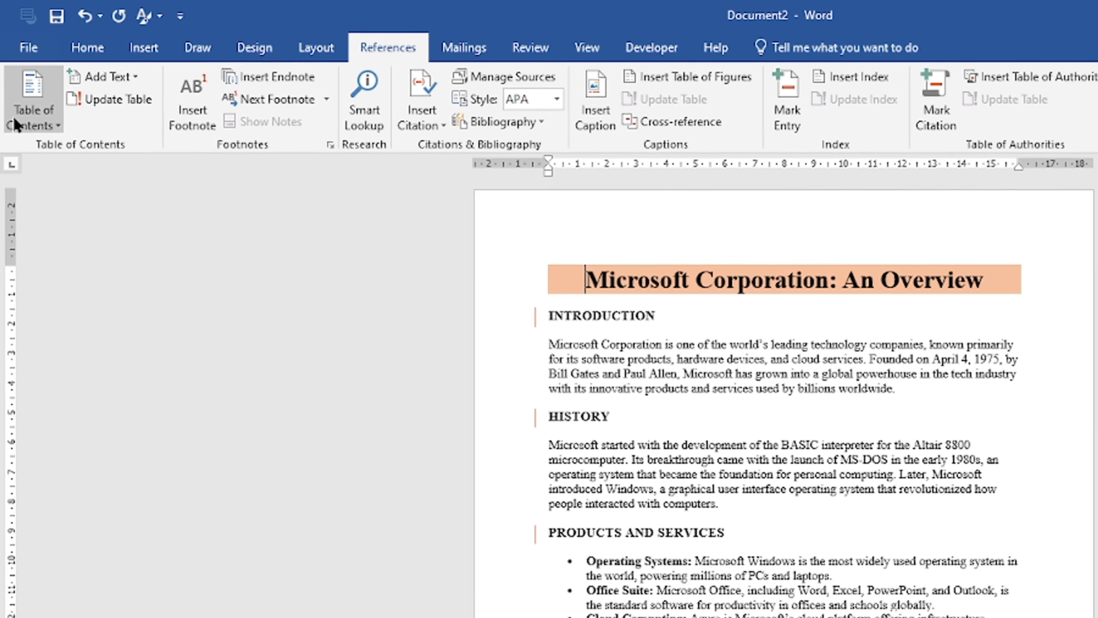
{"action": "left_click", "coordinate": [14, 73]}
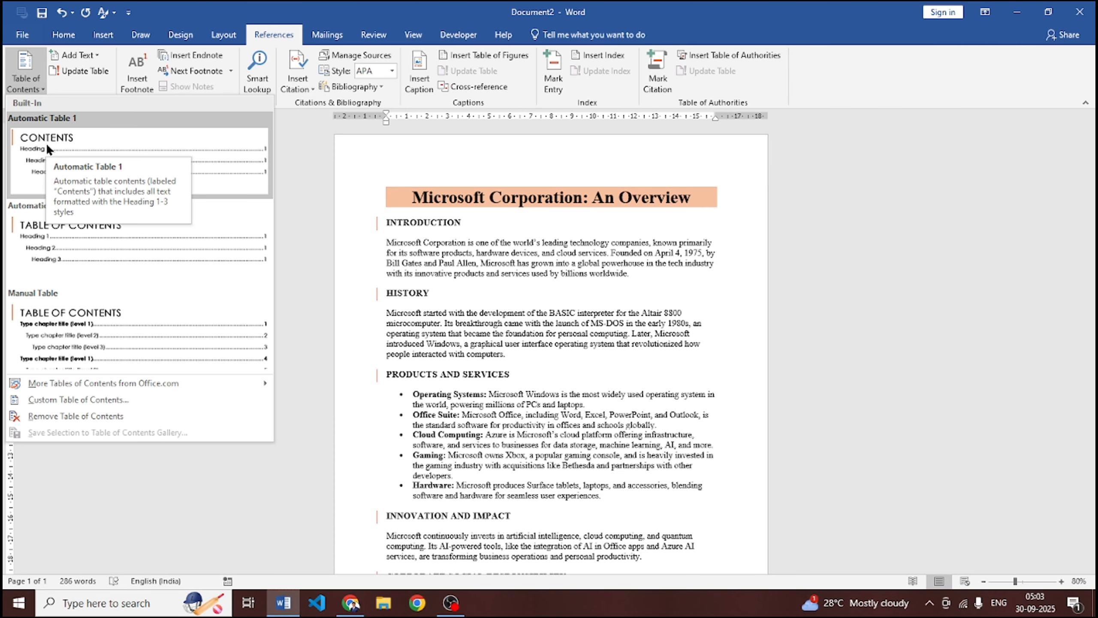
{"action": "left_click", "coordinate": [66, 209]}
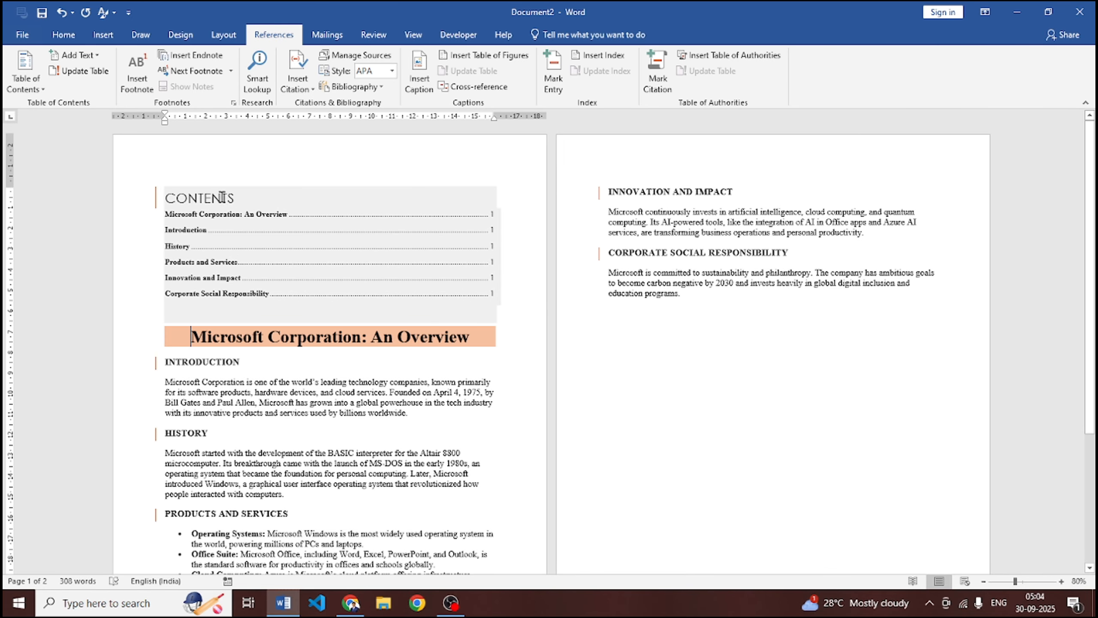
{"action": "left_click", "coordinate": [346, 177]}
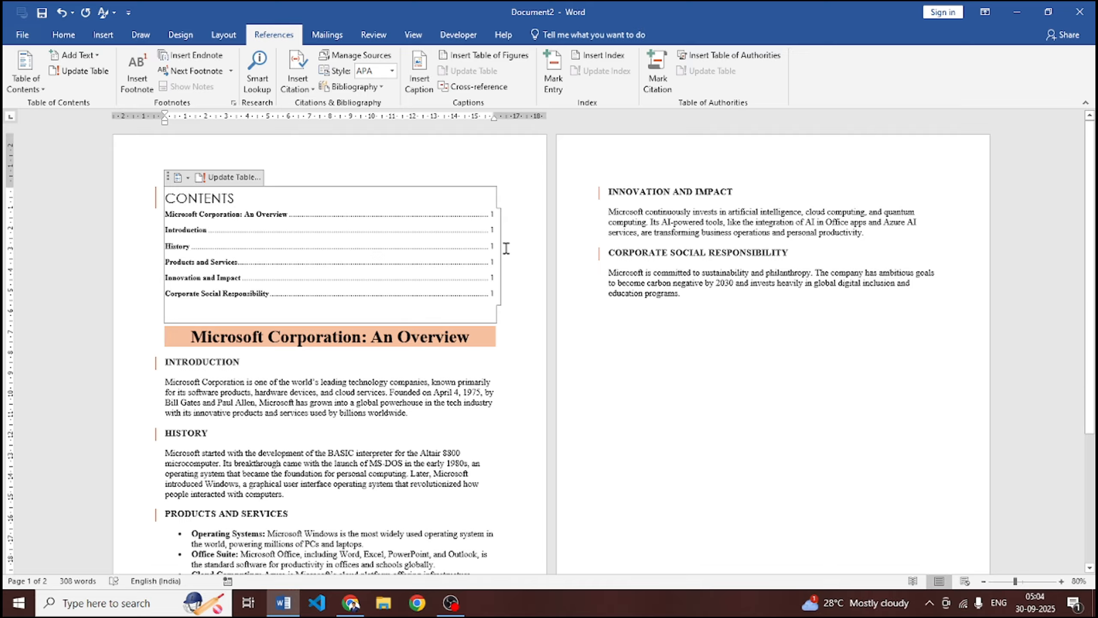
{"action": "left_click", "coordinate": [521, 224]}
{"action": "left_click", "coordinate": [625, 340]}
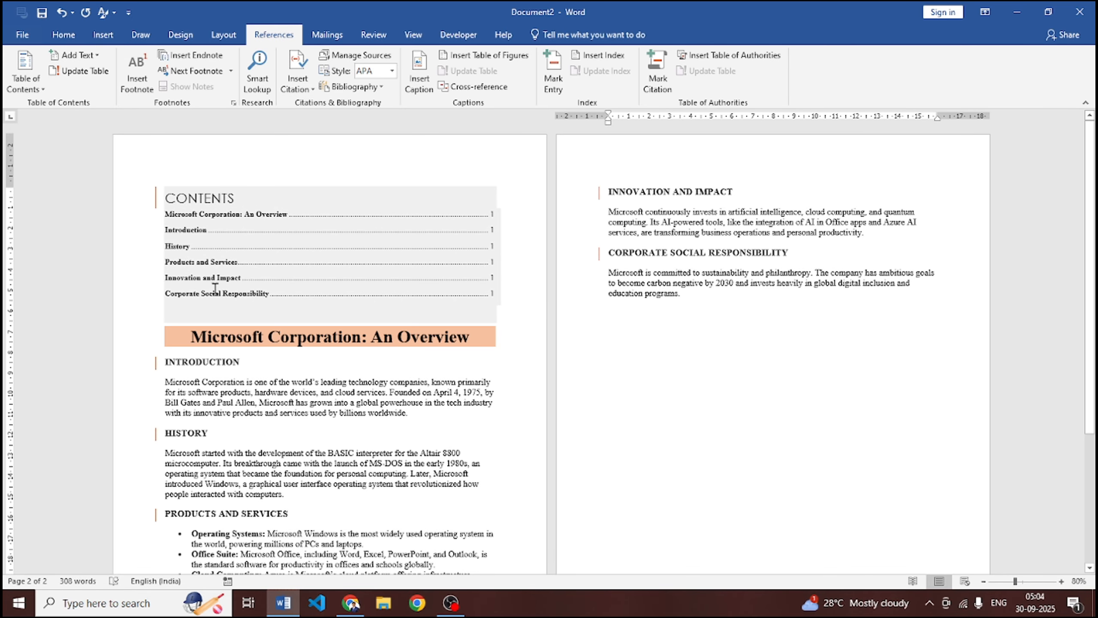
- Replace the existing table of contents with a custom one using the From template format and three levels
{"action": "left_click", "coordinate": [29, 76]}
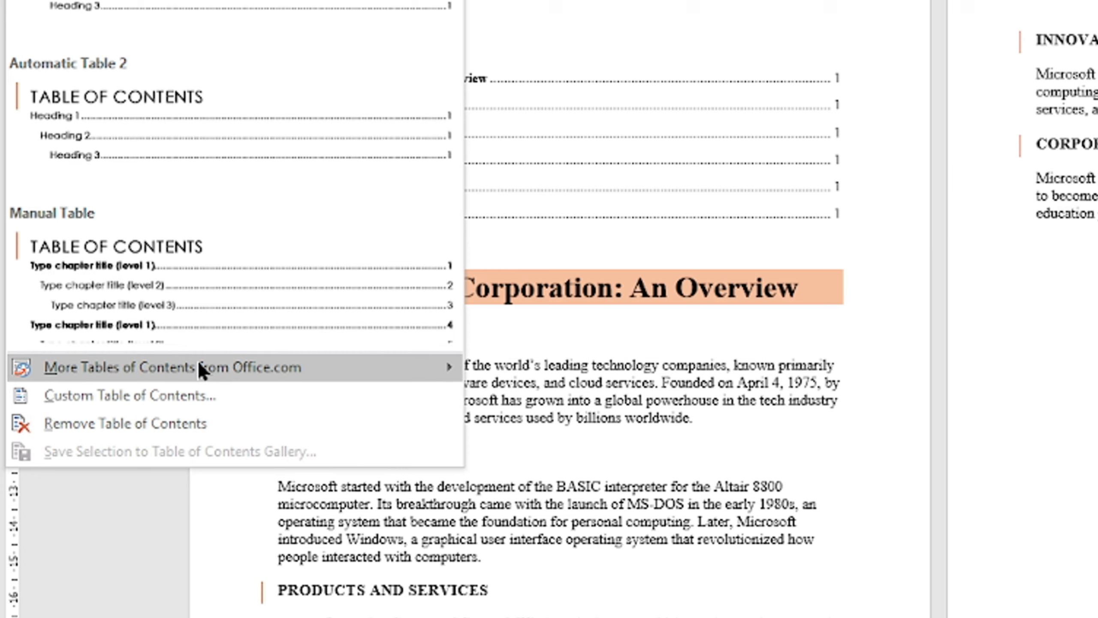
{"action": "mouse_move", "coordinate": [117, 385]}
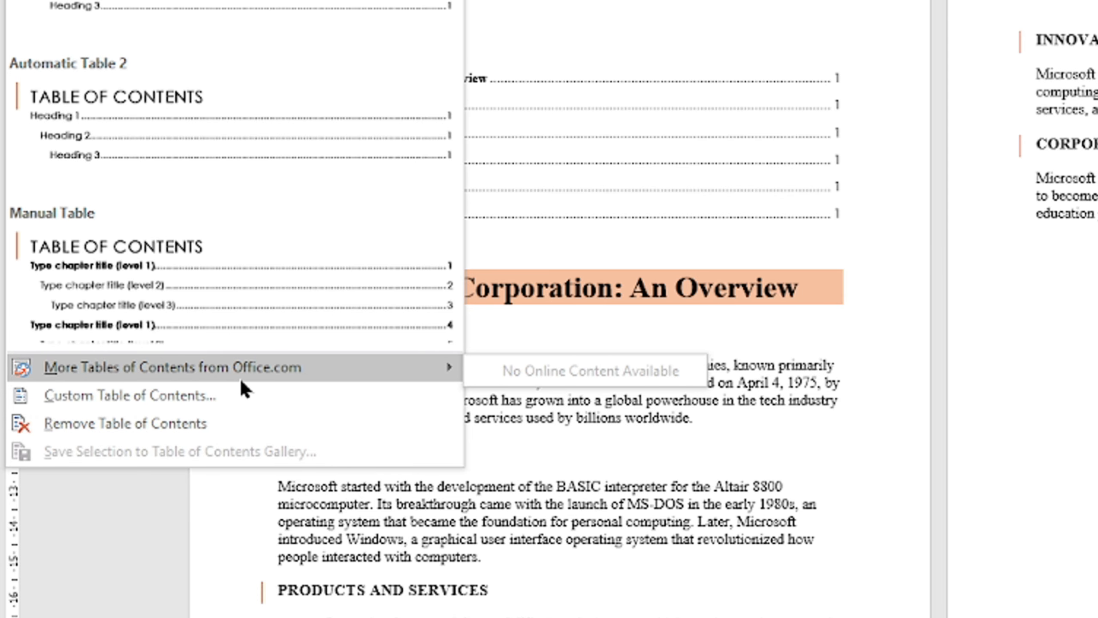
{"action": "left_click", "coordinate": [233, 396]}
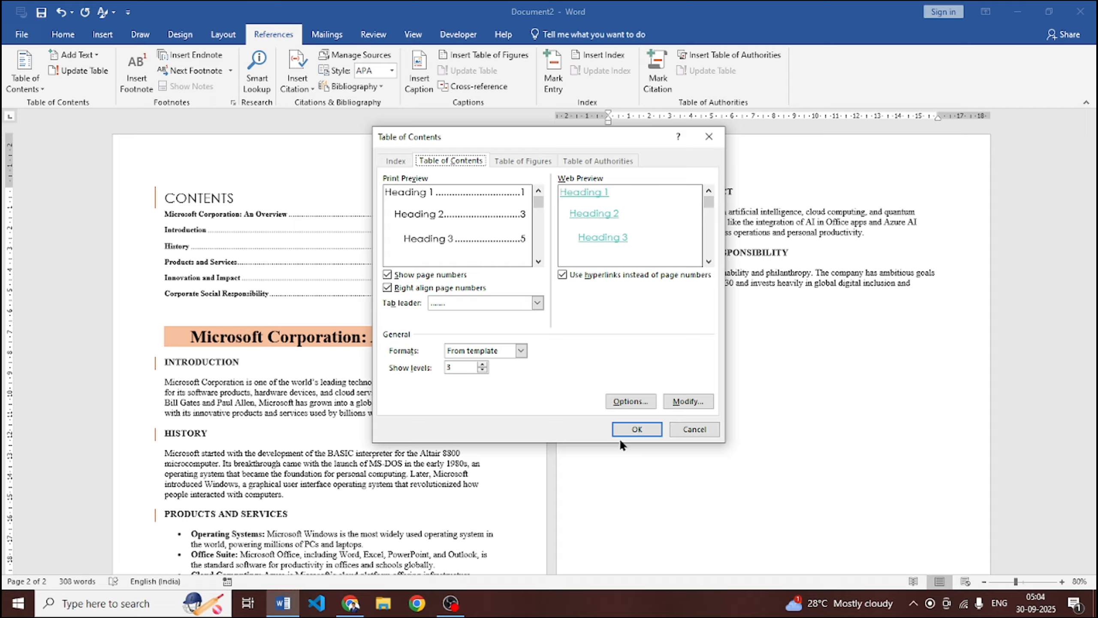
{"action": "left_click", "coordinate": [628, 429]}
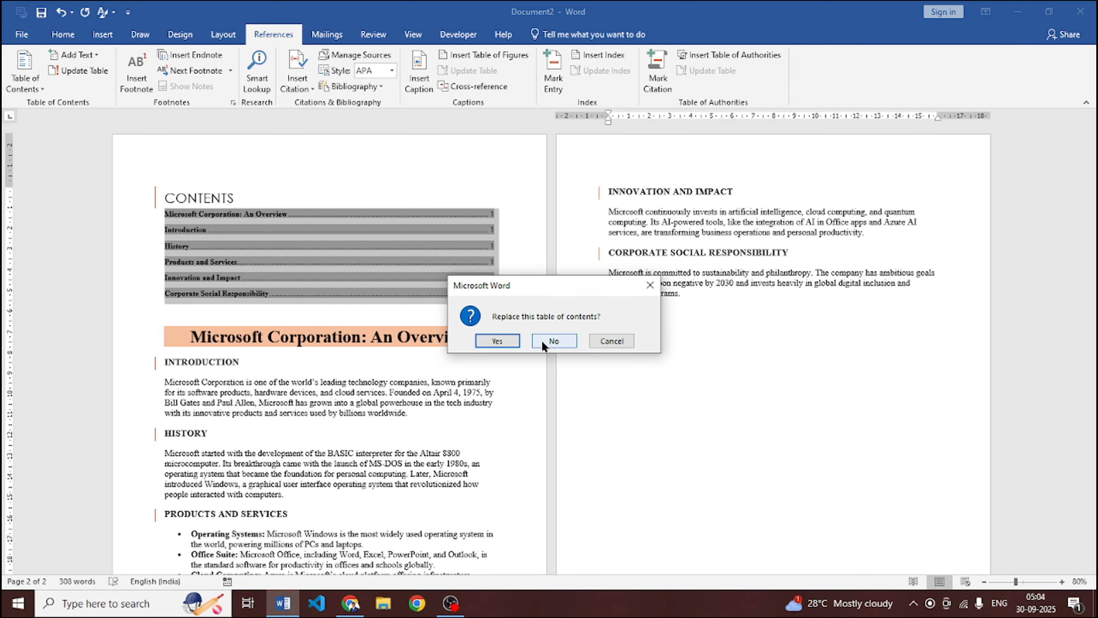
{"action": "left_click", "coordinate": [502, 342]}
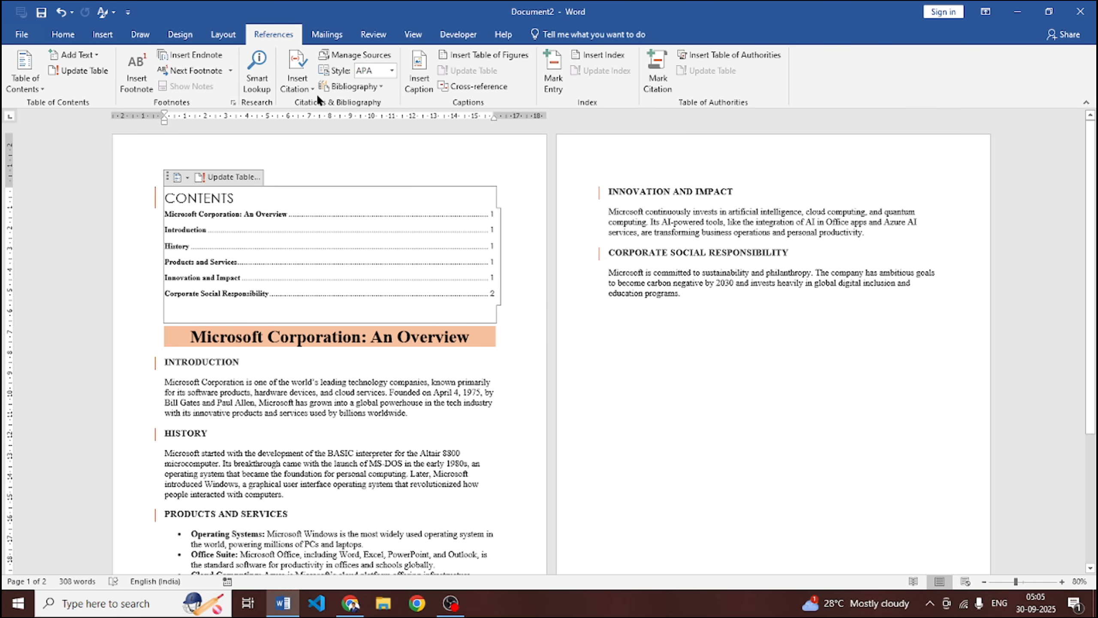
{"action": "left_click", "coordinate": [129, 262]}
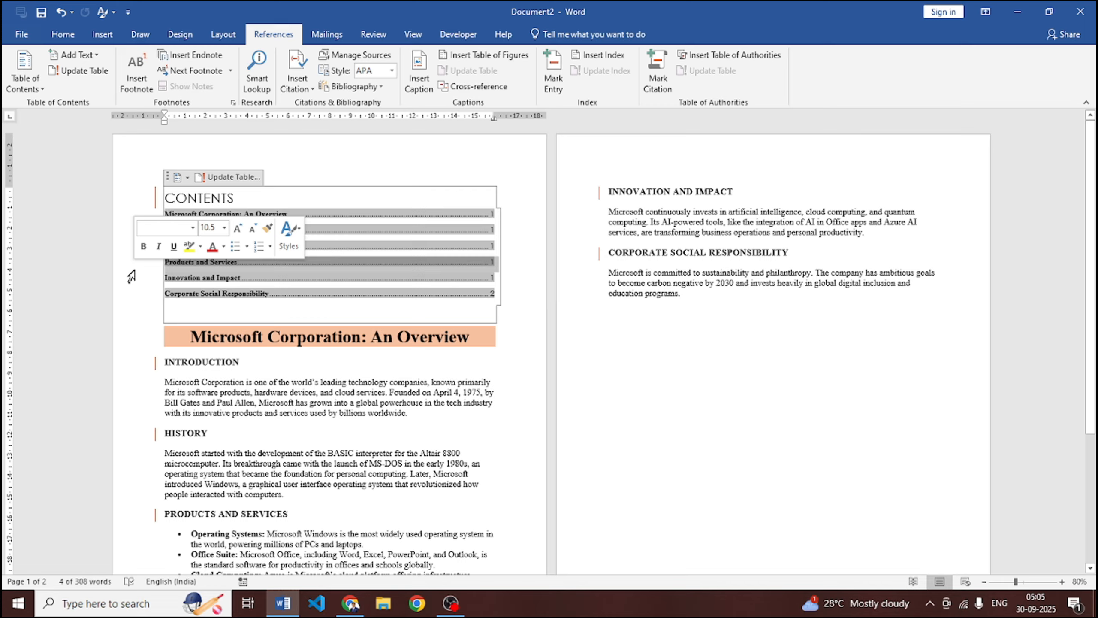
{"action": "left_click", "coordinate": [518, 287]}
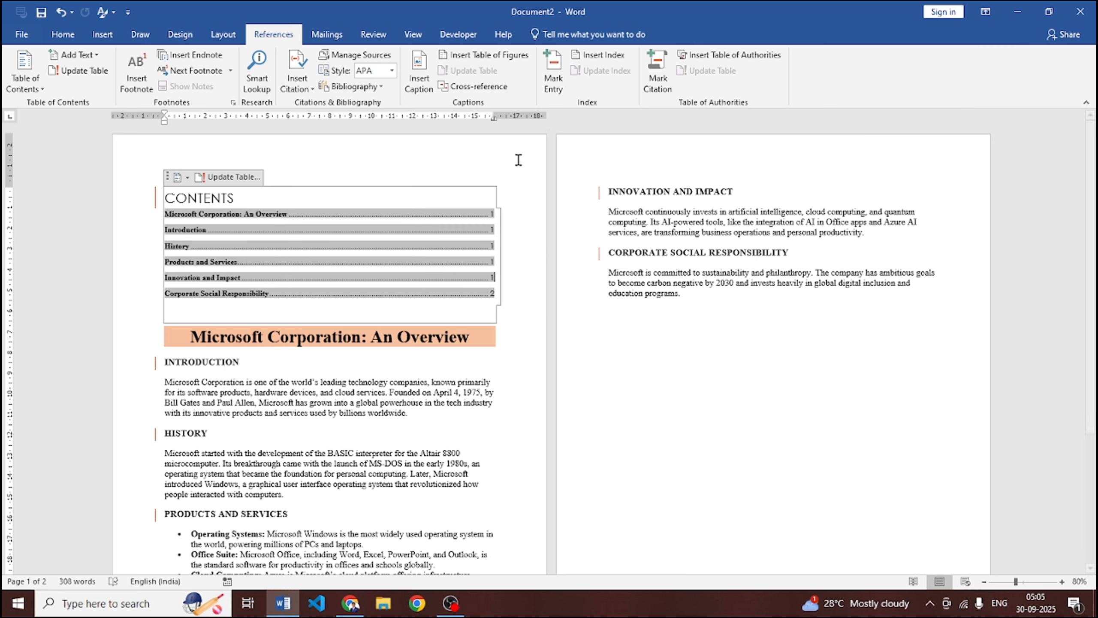
{"action": "left_click", "coordinate": [652, 391]}
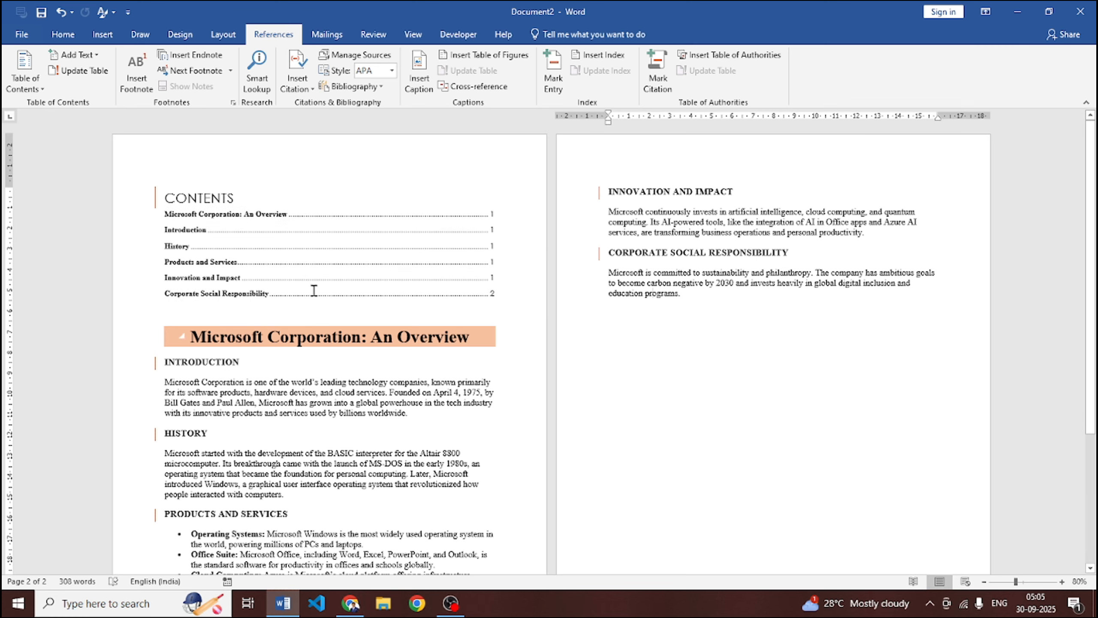
{"action": "left_click", "coordinate": [34, 89]}
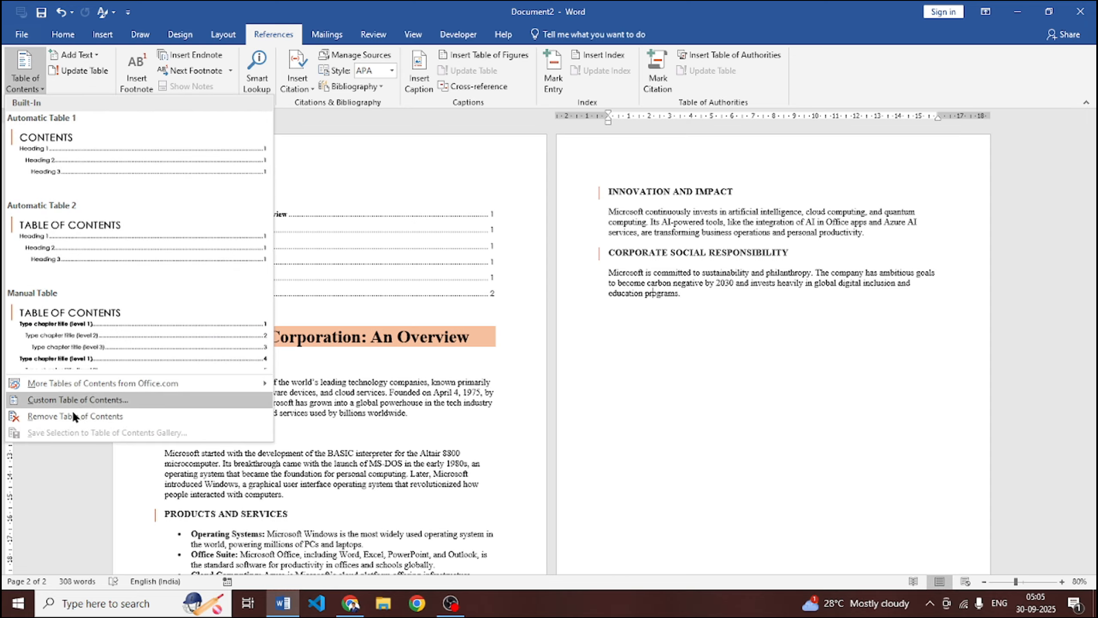
{"action": "left_click", "coordinate": [524, 258]}
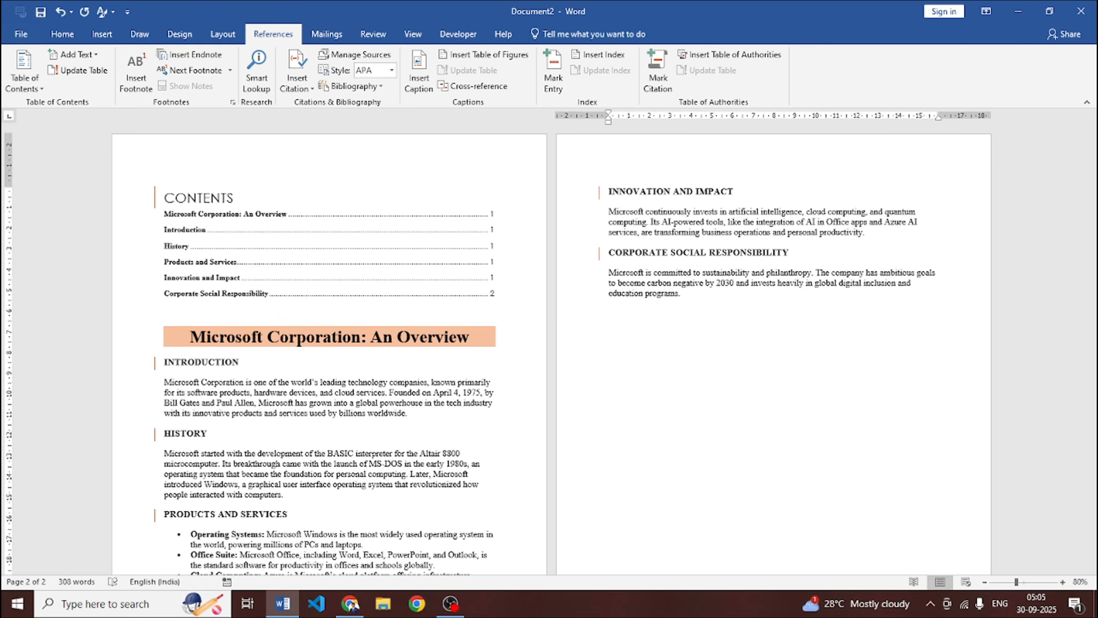
- Paste the Conclusion heading and its paragraph on Microsoft's influence on technology and society after the Corporate Social Responsibility section
{"action": "type", "text": "Conclusion Microsoft’s influence on technology and society is immense. From its early days of software development to its current leadership in cloud computing and AI, Microsoft remains a pivotal force driving innovation worldwide."}
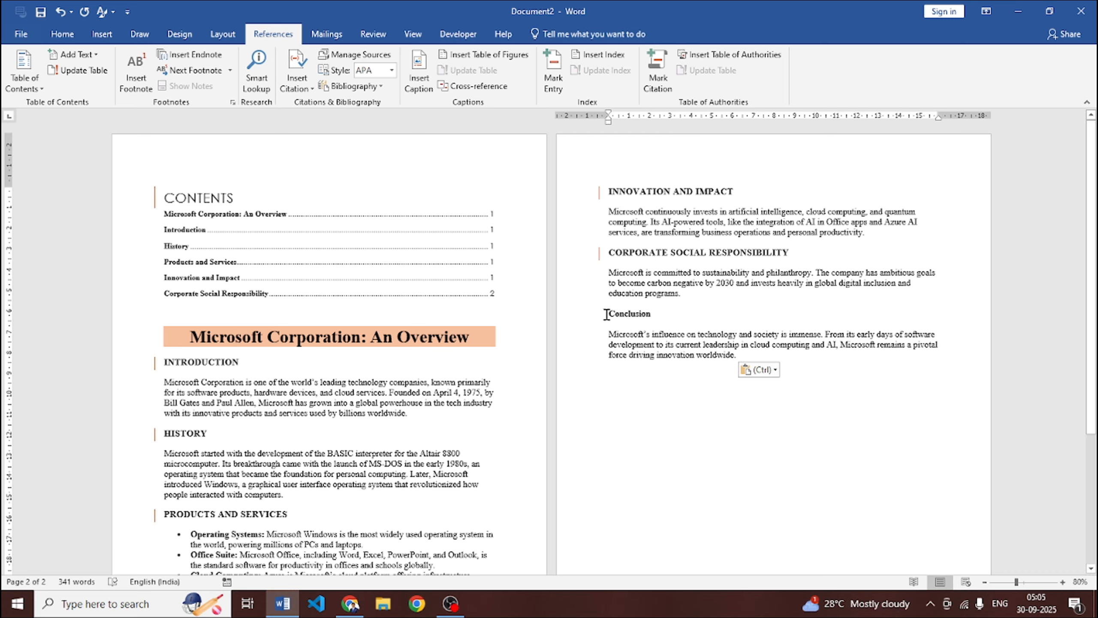
- Mark the Conclusion heading as a Level 1 entry for the table of contents
{"action": "left_click", "coordinate": [585, 309]}
{"action": "left_click", "coordinate": [92, 54]}
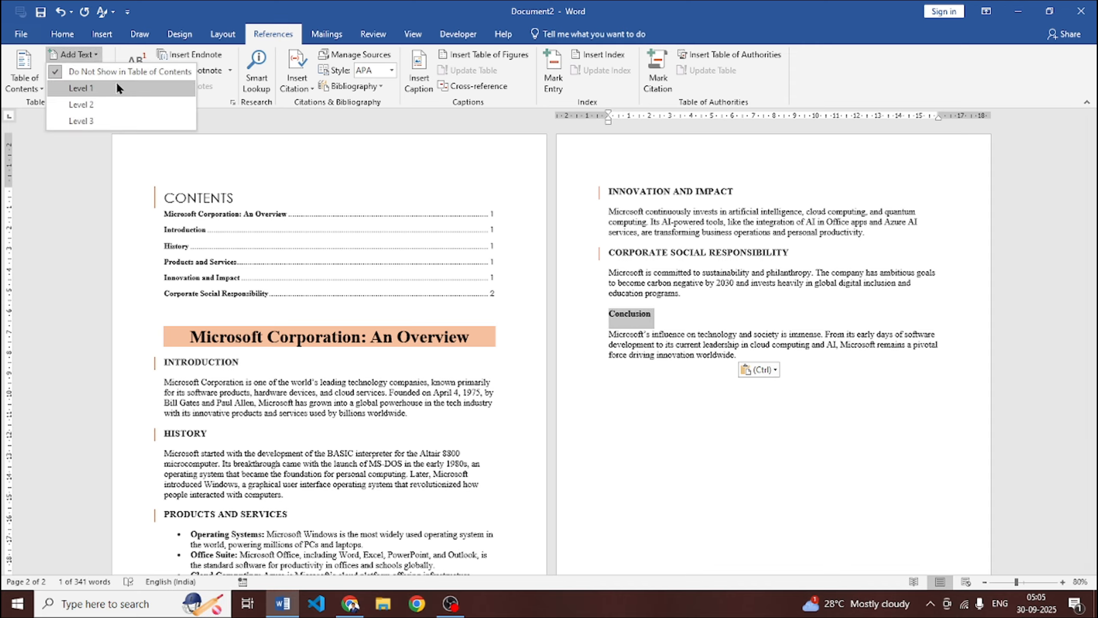
{"action": "left_click", "coordinate": [116, 84]}
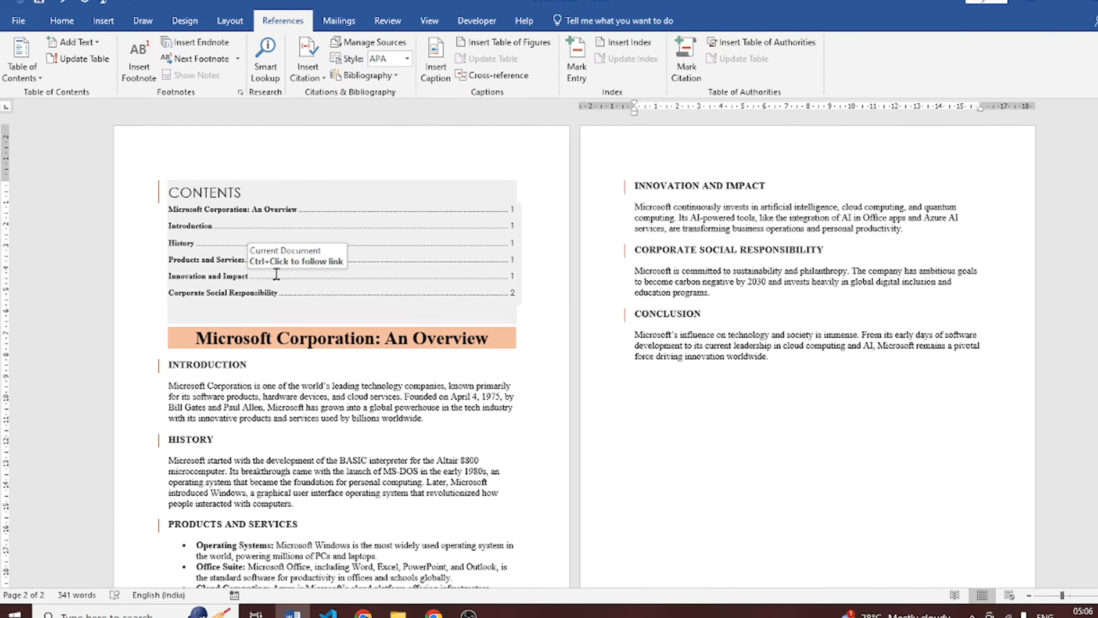
- Update the entire table of contents to include the Conclusion heading and refreshed page numbers
{"action": "right_click", "coordinate": [267, 275]}
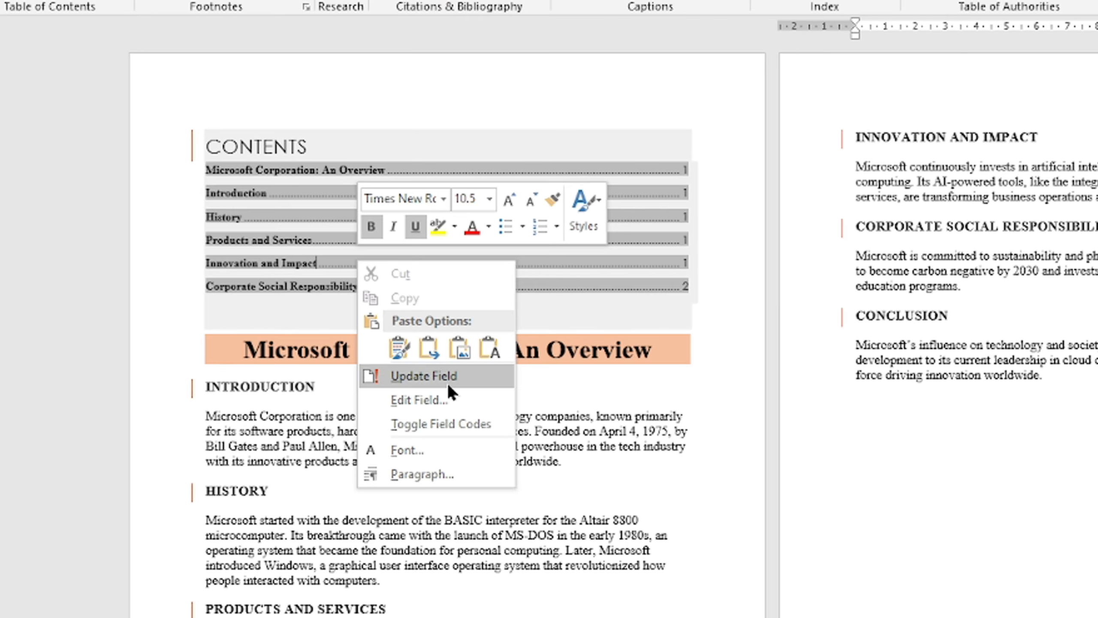
{"action": "left_click", "coordinate": [448, 384]}
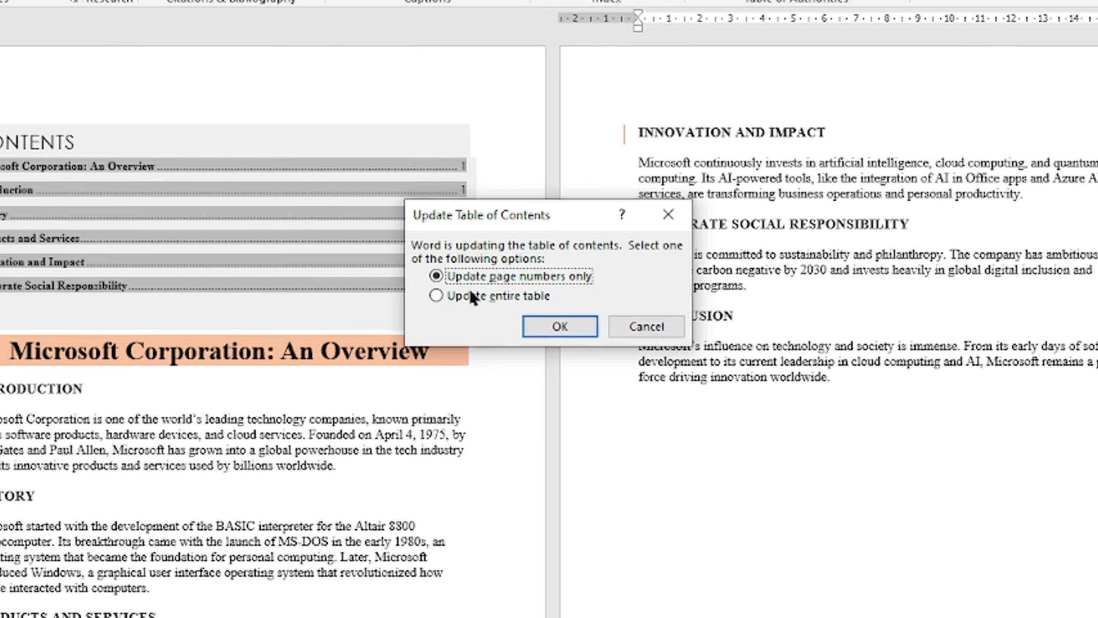
{"action": "left_click", "coordinate": [443, 291]}
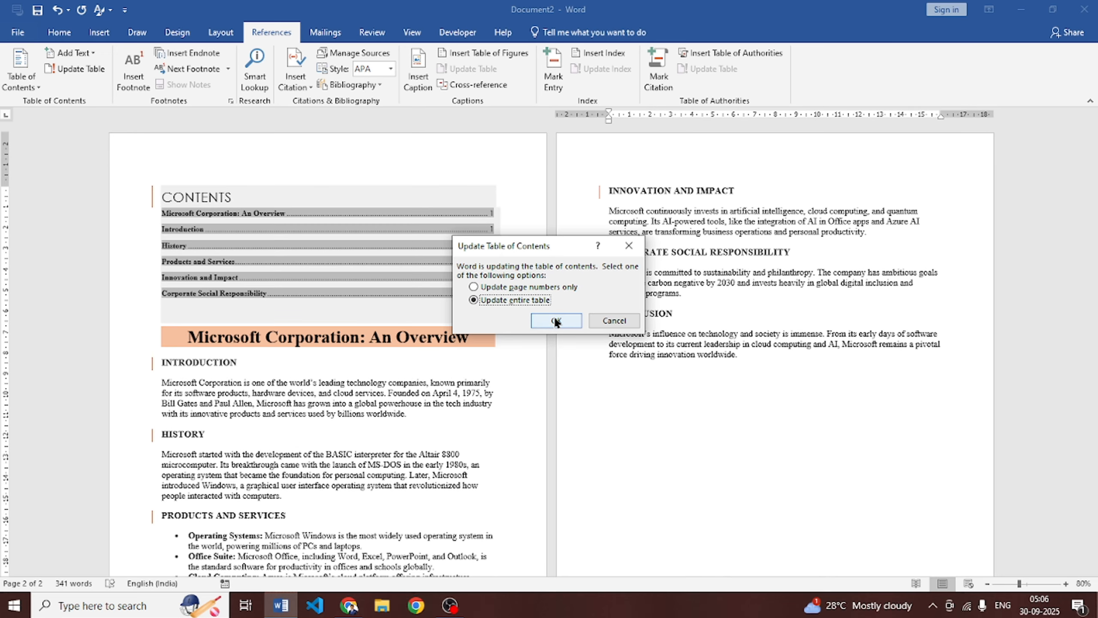
{"action": "left_click", "coordinate": [562, 325]}
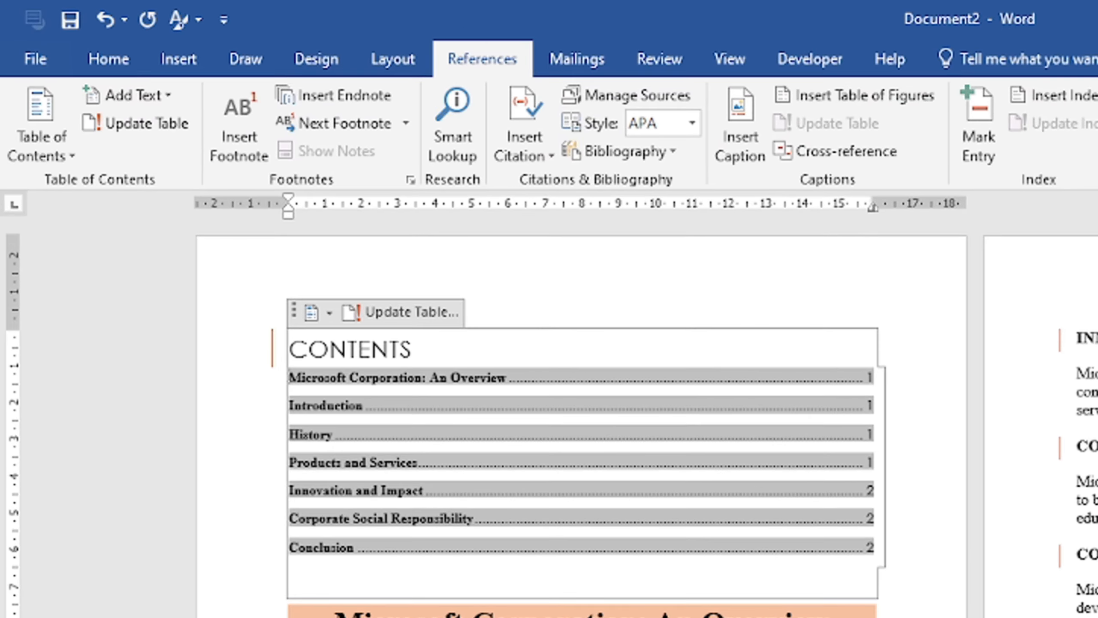
- Insert a footnote without text on the blank line below the Conclusion paragraph
{"action": "left_click", "coordinate": [605, 471]}
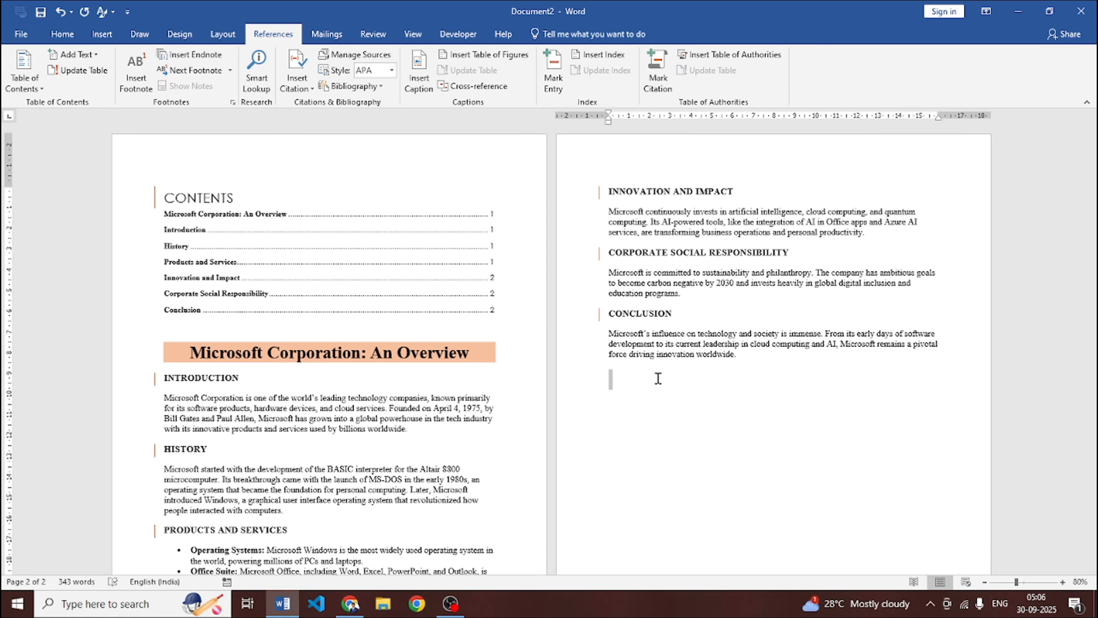
{"action": "left_click", "coordinate": [145, 76]}
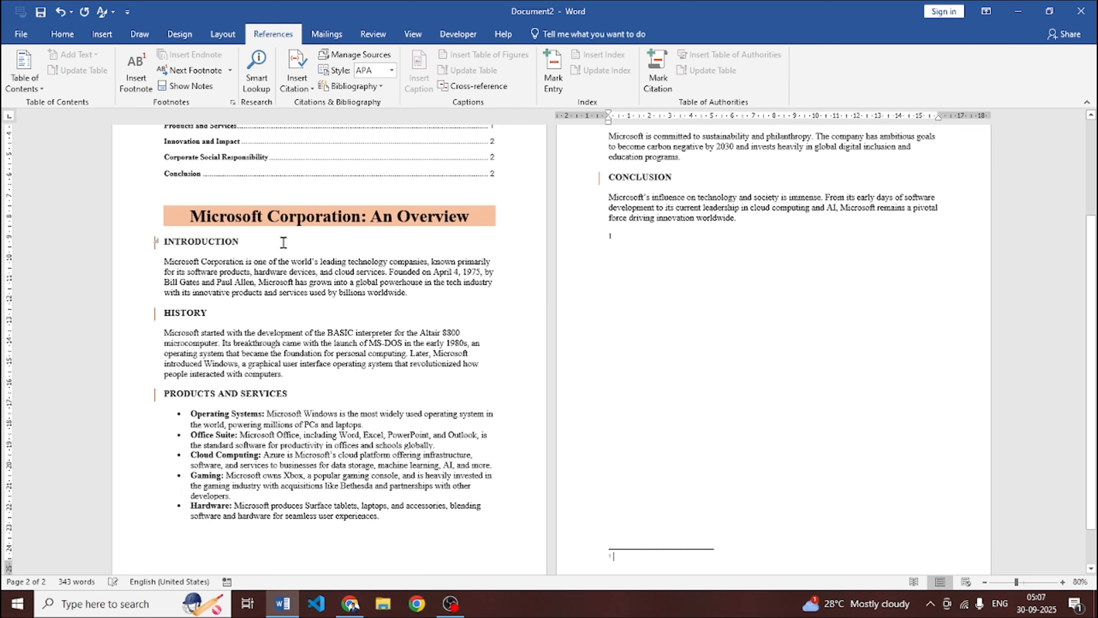
{"action": "scroll", "coordinate": [666, 269], "scroll_direction": "up", "scroll_amount": 5}
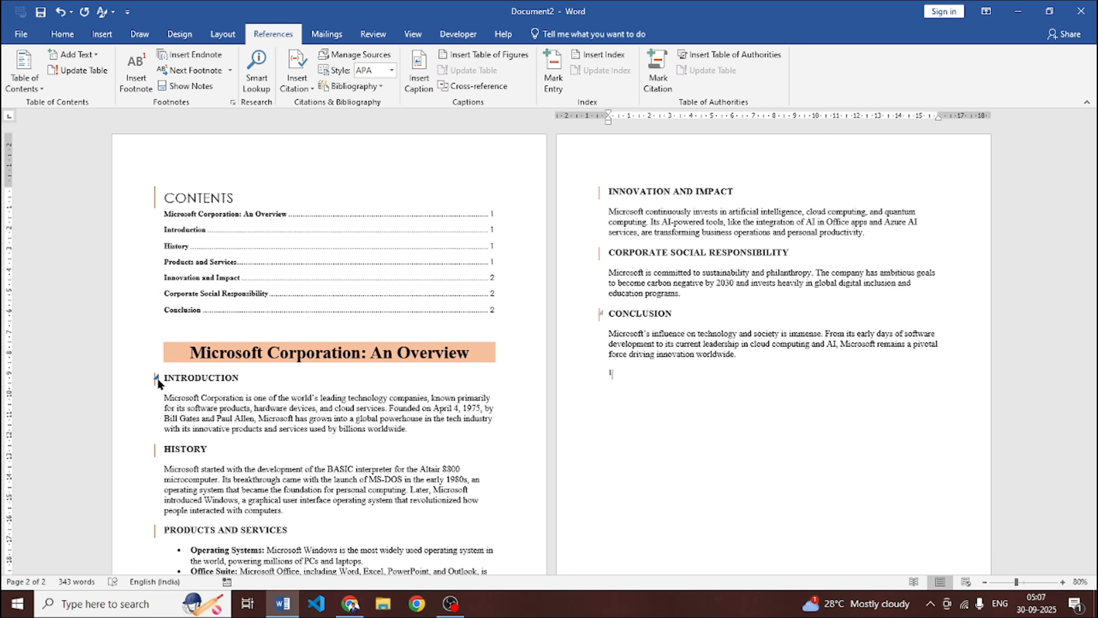
- Add a footnote reading "MS WORD INTRO" to the Introduction heading and preview it at its reference mark
{"action": "left_click_drag", "start_coordinate": [177, 377], "coordinate": [254, 379]}
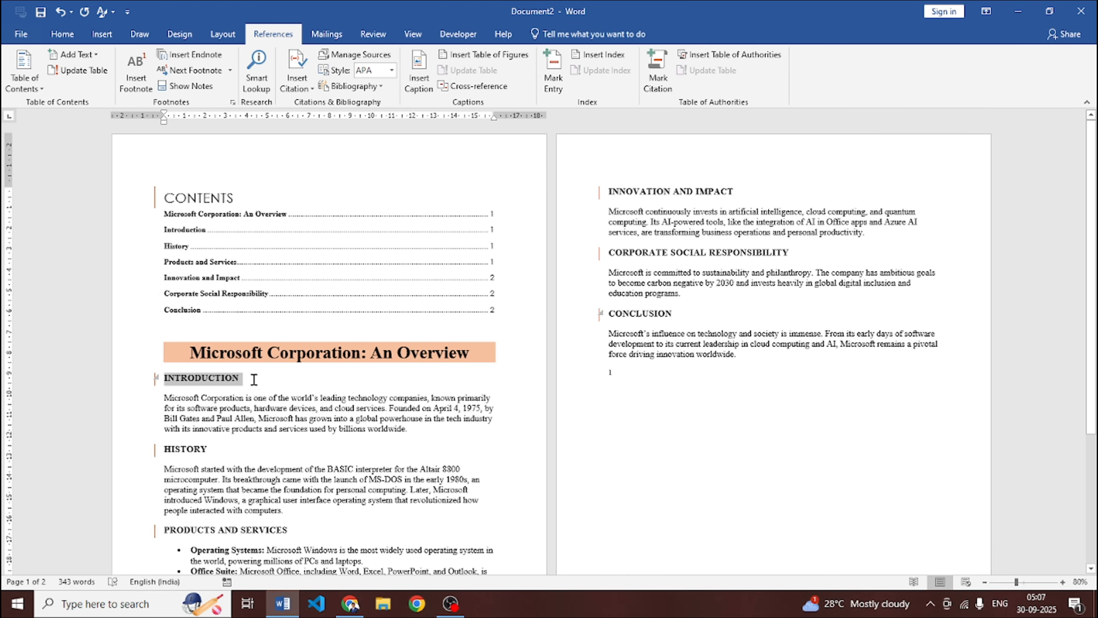
{"action": "left_click", "coordinate": [135, 71]}
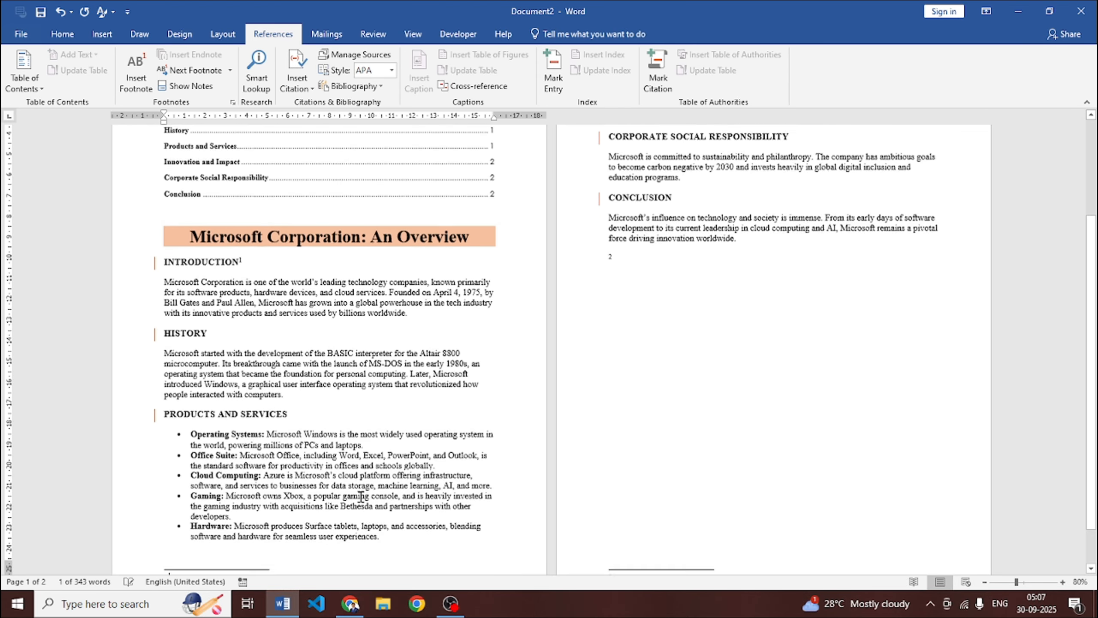
{"action": "scroll", "coordinate": [390, 515], "scroll_direction": "down", "scroll_amount": 2}
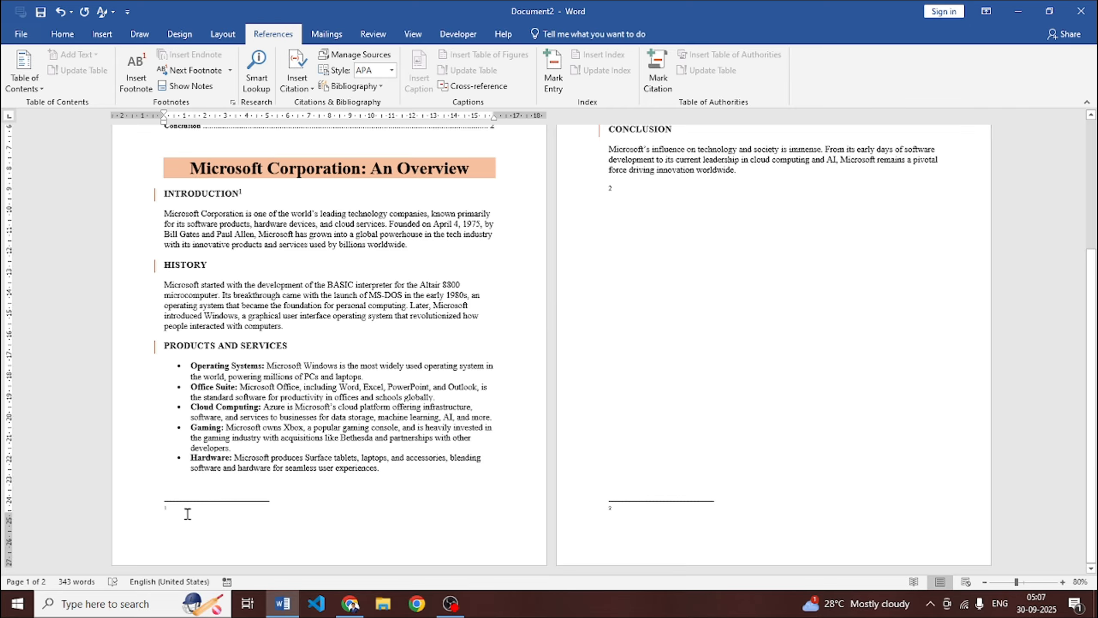
{"action": "type", "text": "MS"}
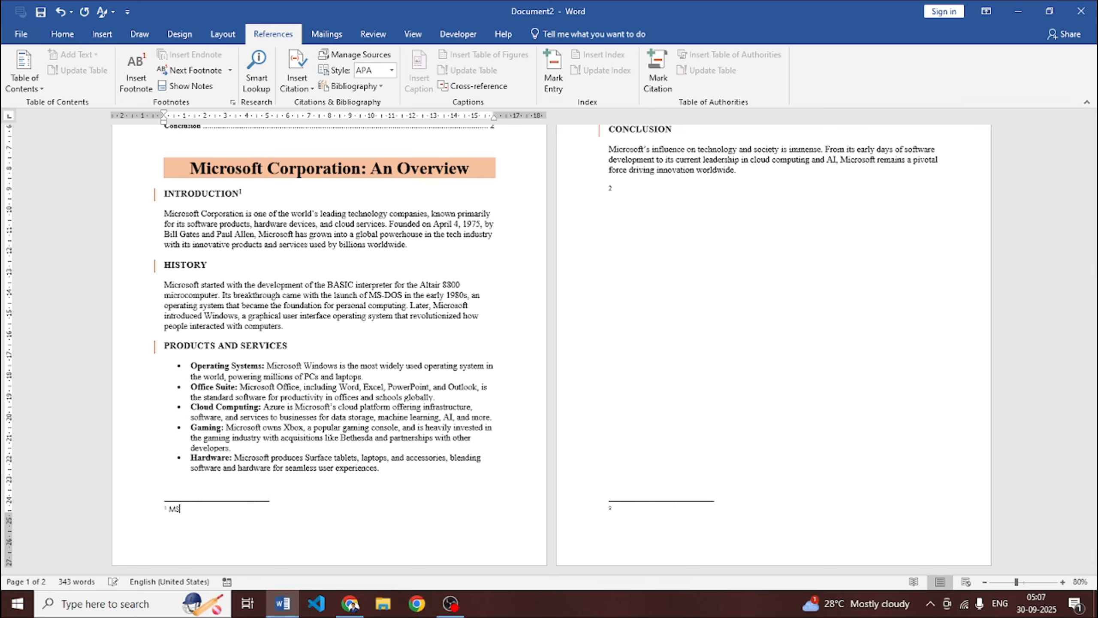
{"action": "type", "text": " WORD INTRO"}
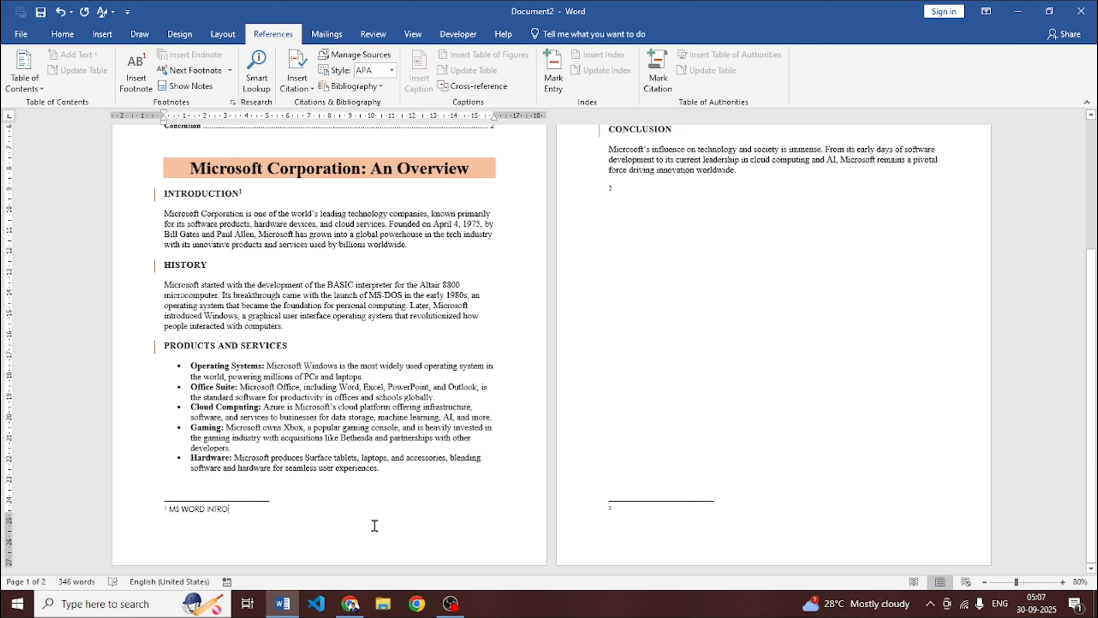
{"action": "mouse_move", "coordinate": [240, 193]}
{"action": "scroll", "coordinate": [323, 468], "scroll_direction": "up", "scroll_amount": 3}
{"action": "scroll", "coordinate": [320, 459], "scroll_direction": "down", "scroll_amount": 3}
- Add an endnote reading "MS WORD HISTORY" to the History heading and preview it at its reference mark
{"action": "left_click_drag", "start_coordinate": [211, 264], "coordinate": [158, 265]}
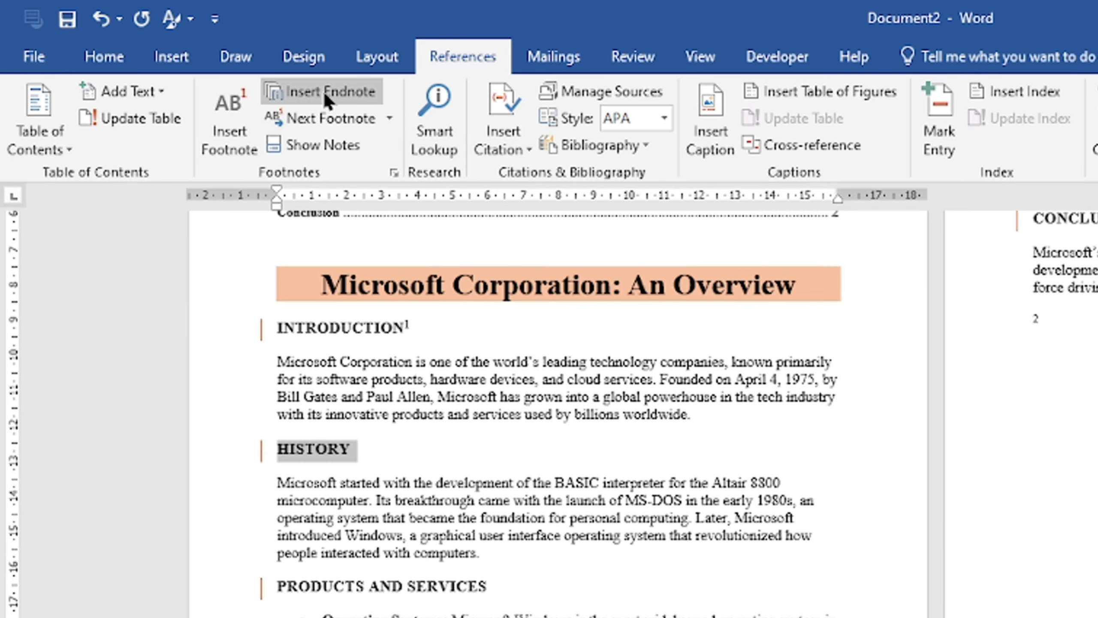
{"action": "left_click", "coordinate": [182, 100]}
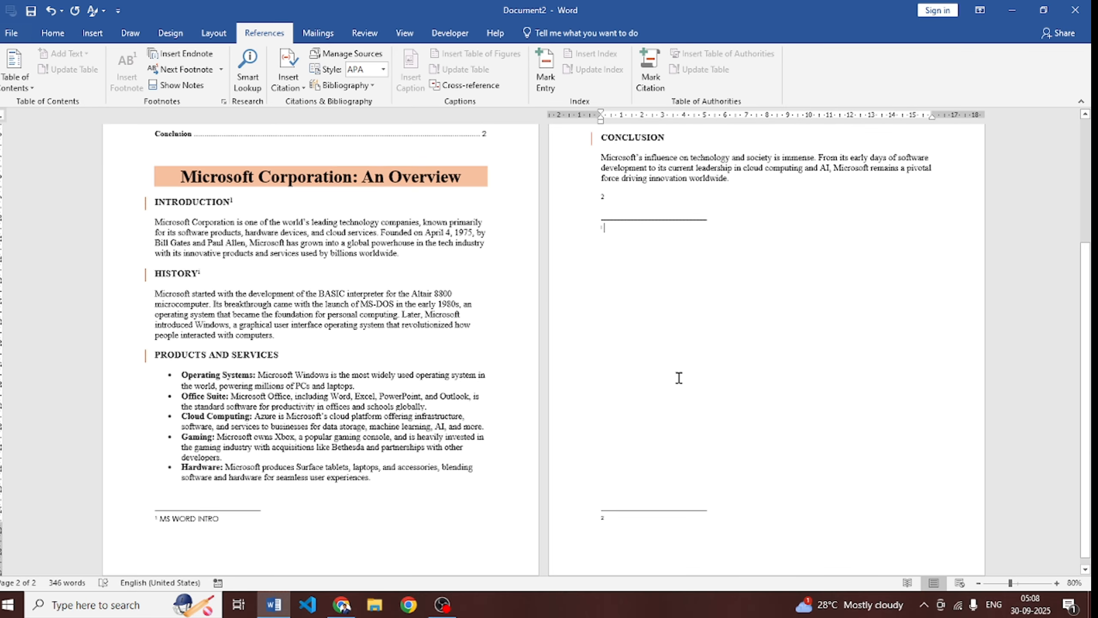
{"action": "scroll", "coordinate": [334, 344], "scroll_direction": "up", "scroll_amount": 3}
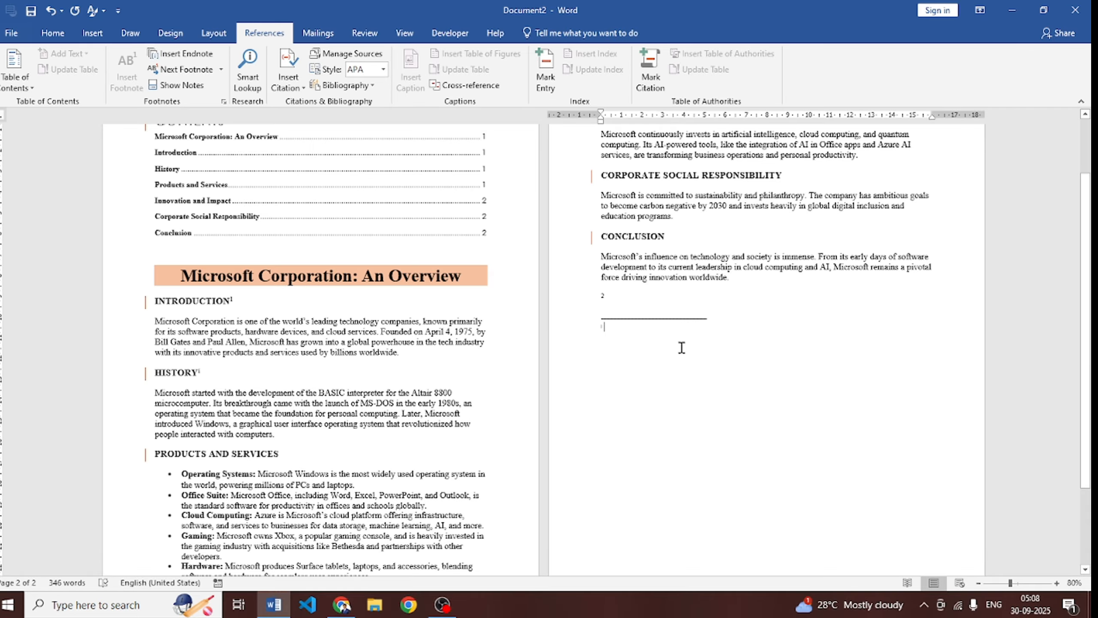
{"action": "type", "text": "MS WORD HISTORY"}
{"action": "mouse_move", "coordinate": [201, 374]}
{"action": "scroll", "coordinate": [394, 368], "scroll_direction": "down", "scroll_amount": 3}
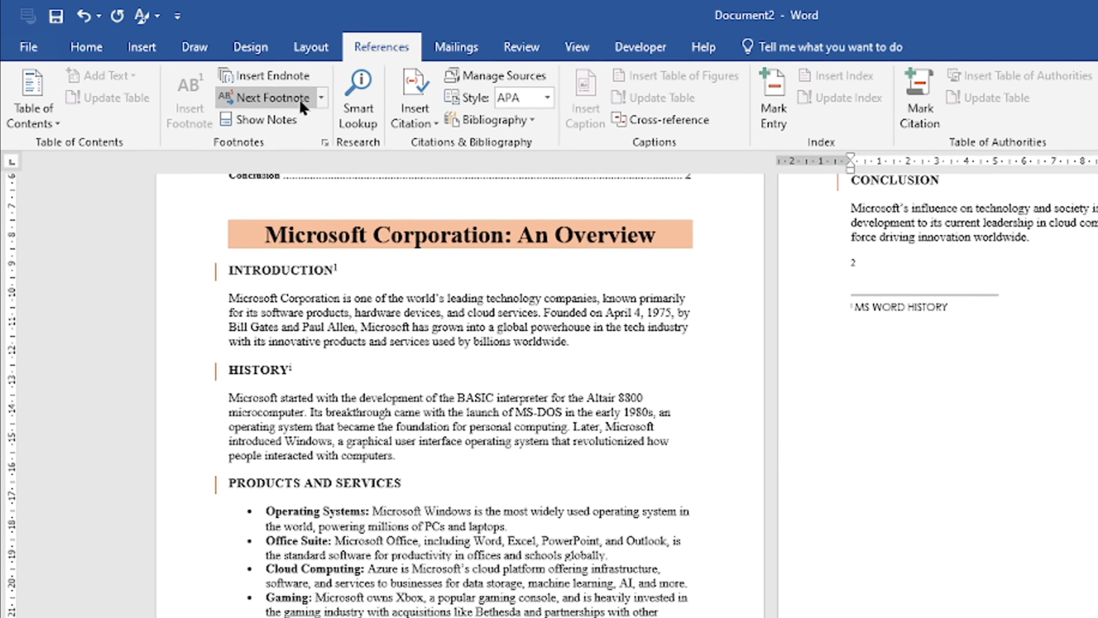
- Jump to the next footnote reference and view the other note navigation options
{"action": "left_click", "coordinate": [204, 70]}
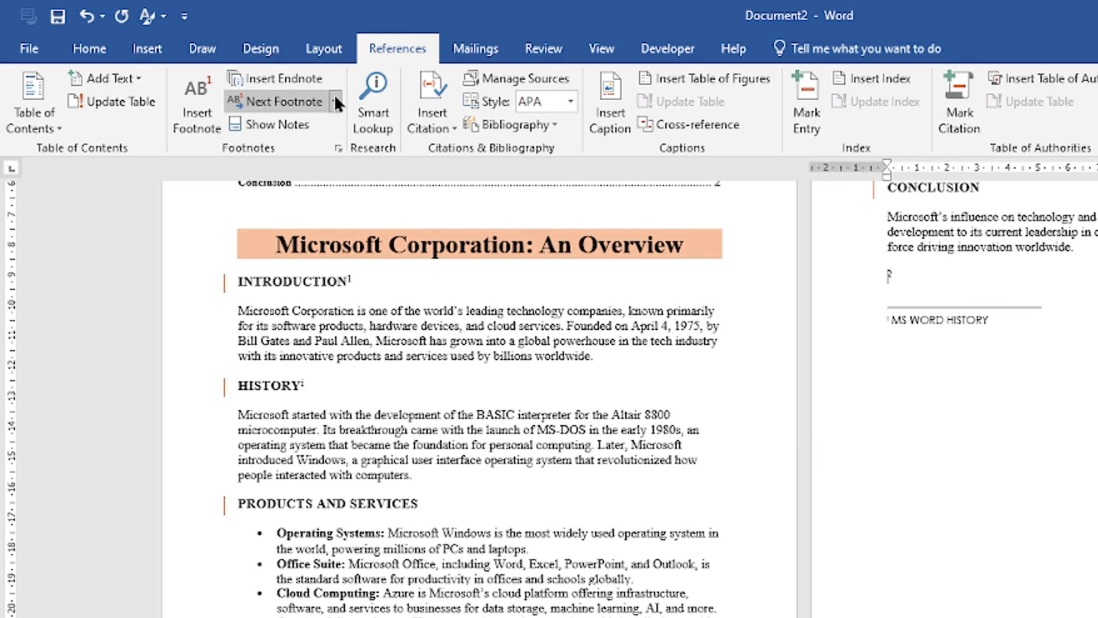
{"action": "left_click", "coordinate": [229, 69]}
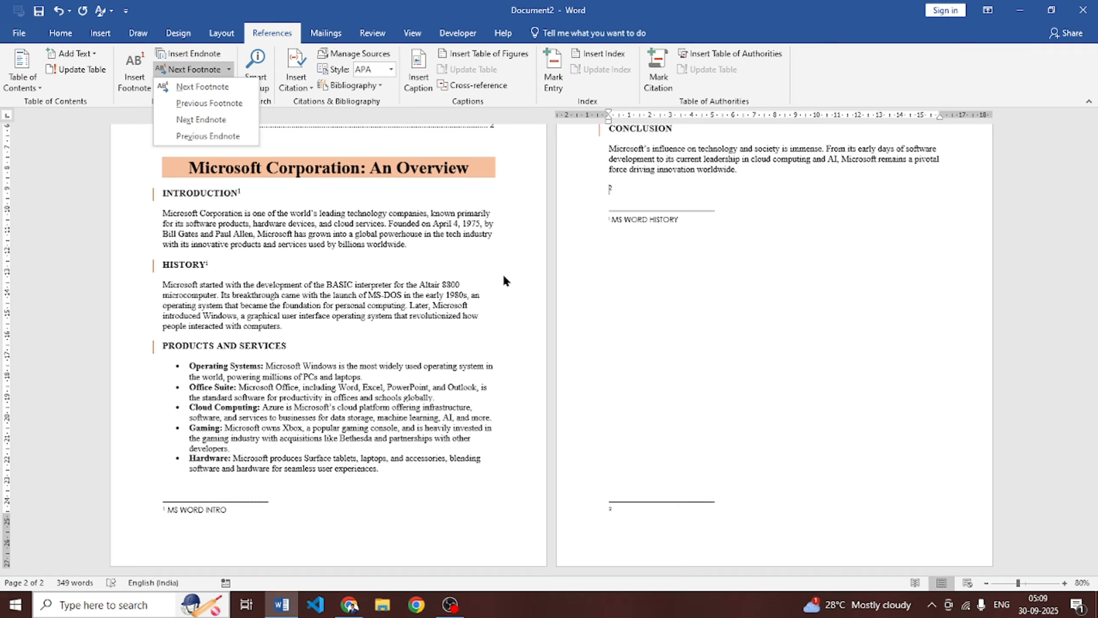
{"action": "left_click", "coordinate": [747, 407]}
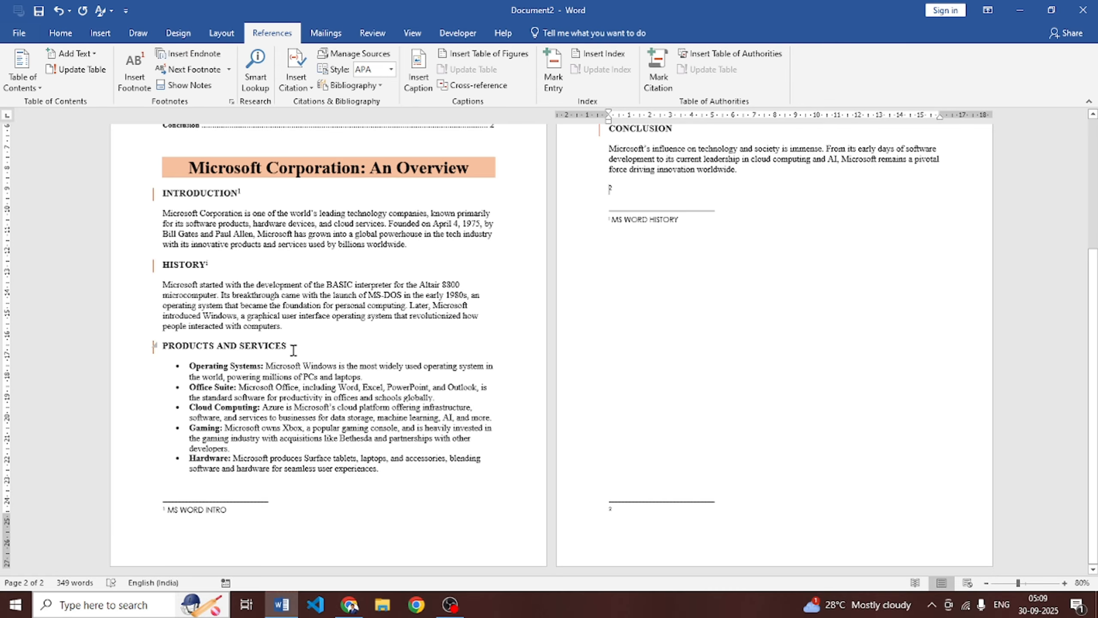
- Add a footnote reading "MS WORD PRODUCTS" to the Products and Services heading
{"action": "left_click_drag", "start_coordinate": [291, 348], "coordinate": [157, 350]}
{"action": "left_click", "coordinate": [136, 71]}
{"action": "type", "text": "MS WORD"}
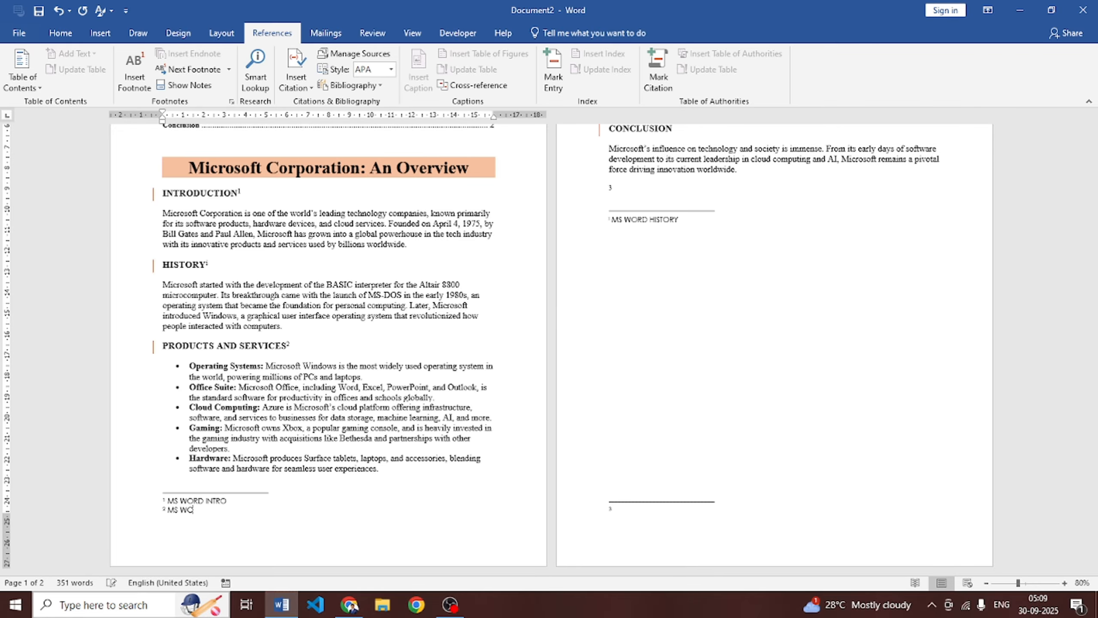
{"action": "type", "text": " PRODUCTS"}
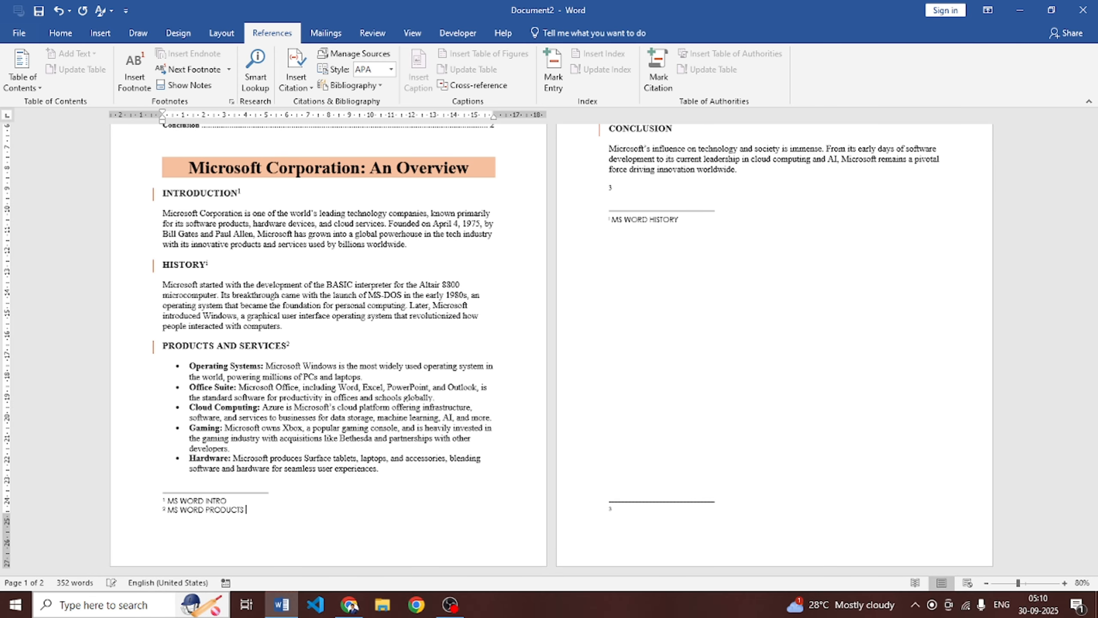
{"action": "left_click", "coordinate": [530, 398]}
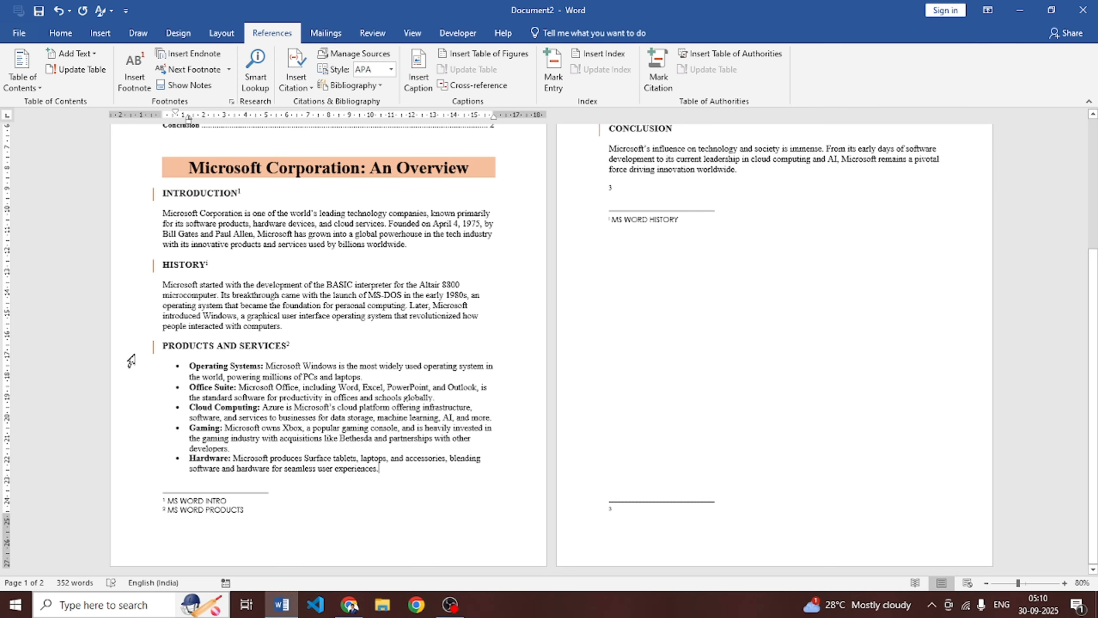
- Add an endnote reading "MS WORD CONCLUSION" to the Conclusion heading and preview it at its reference mark
{"action": "scroll", "coordinate": [838, 304], "scroll_direction": "up", "scroll_amount": 5}
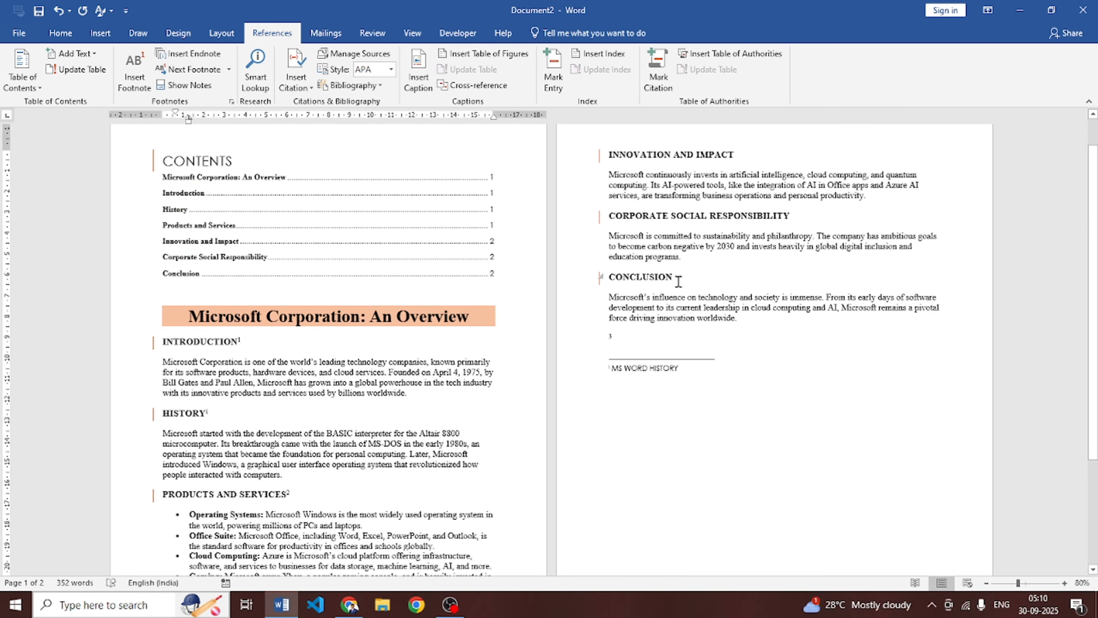
{"action": "left_click_drag", "start_coordinate": [676, 277], "coordinate": [596, 276]}
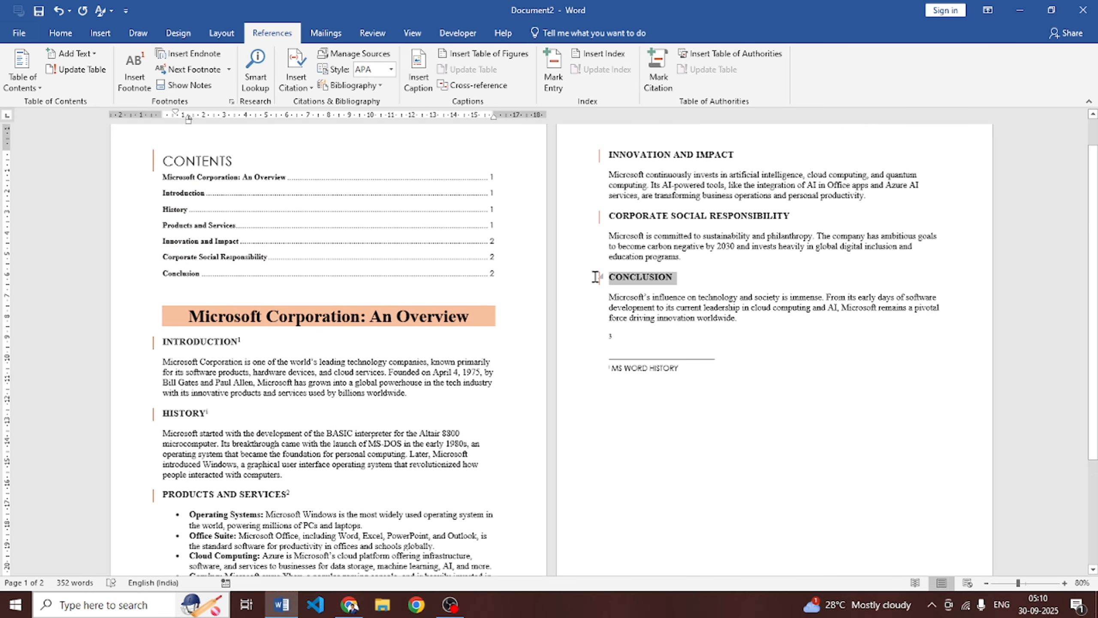
{"action": "left_click", "coordinate": [199, 56]}
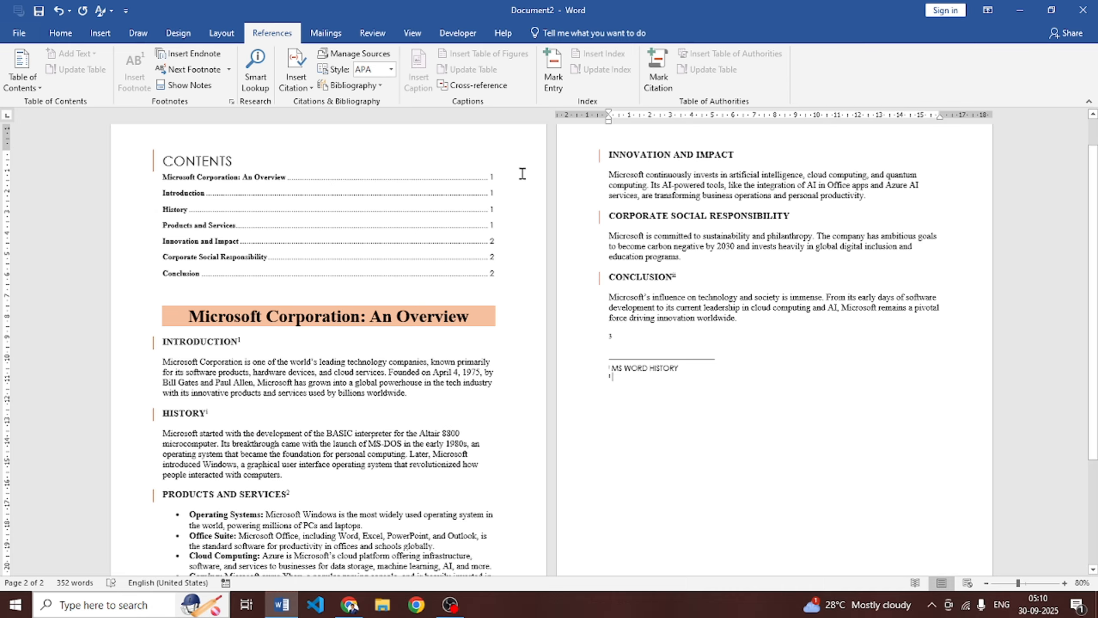
{"action": "type", "text": "MS WORD CONCLUSION"}
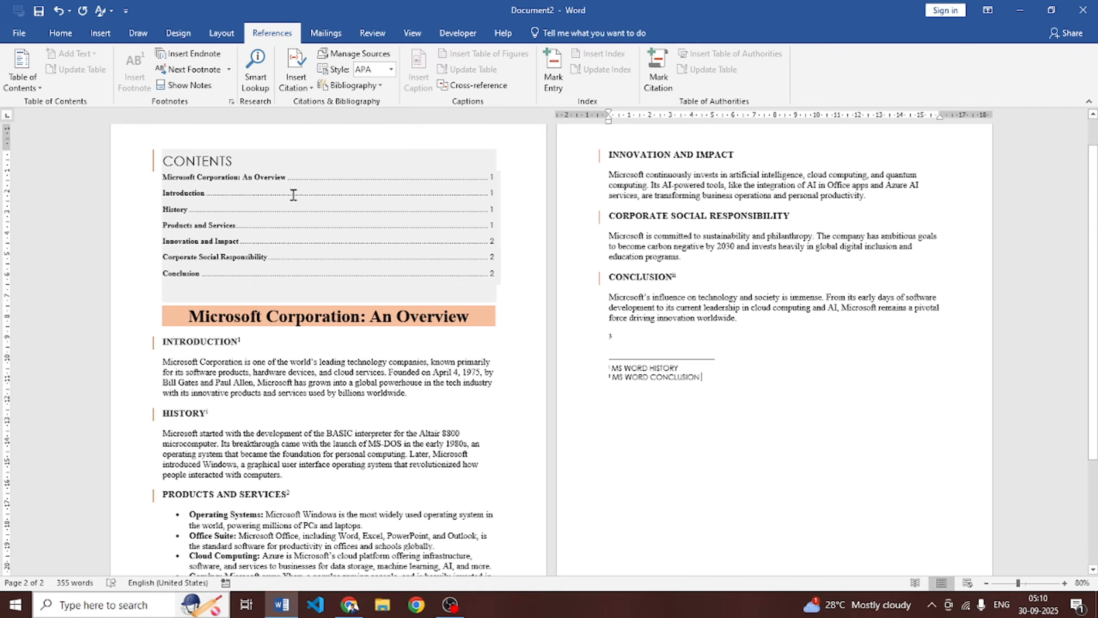
{"action": "mouse_move", "coordinate": [668, 279]}
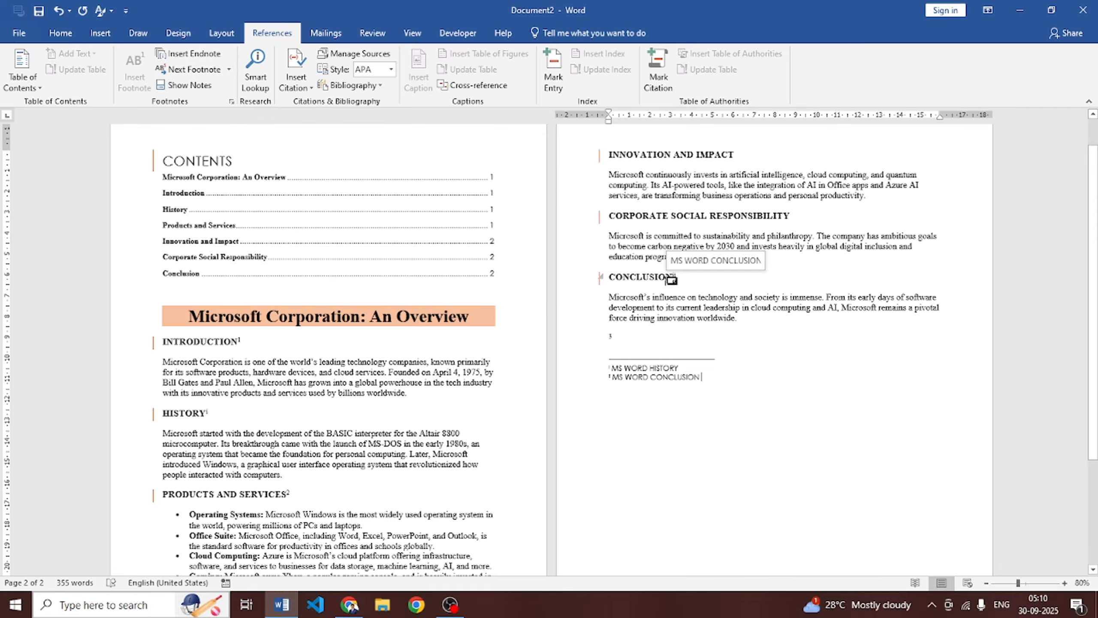
- Go to the next footnote reference and back to the previous one, dismissing the Git for Windows notification
{"action": "scroll", "coordinate": [461, 389], "scroll_direction": "down", "scroll_amount": 2}
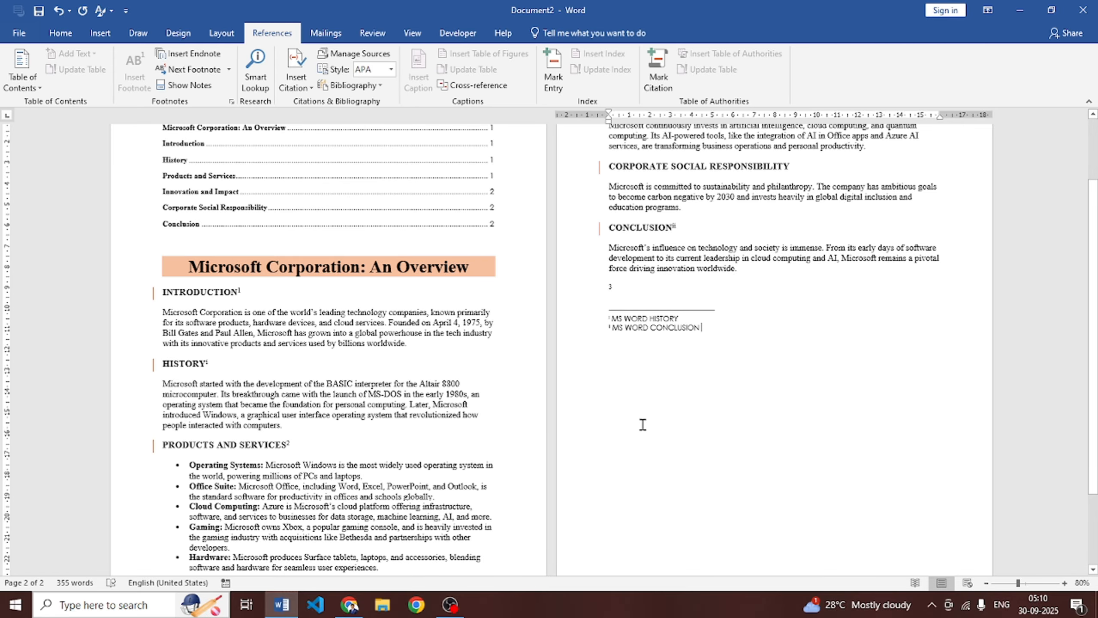
{"action": "left_click", "coordinate": [195, 70]}
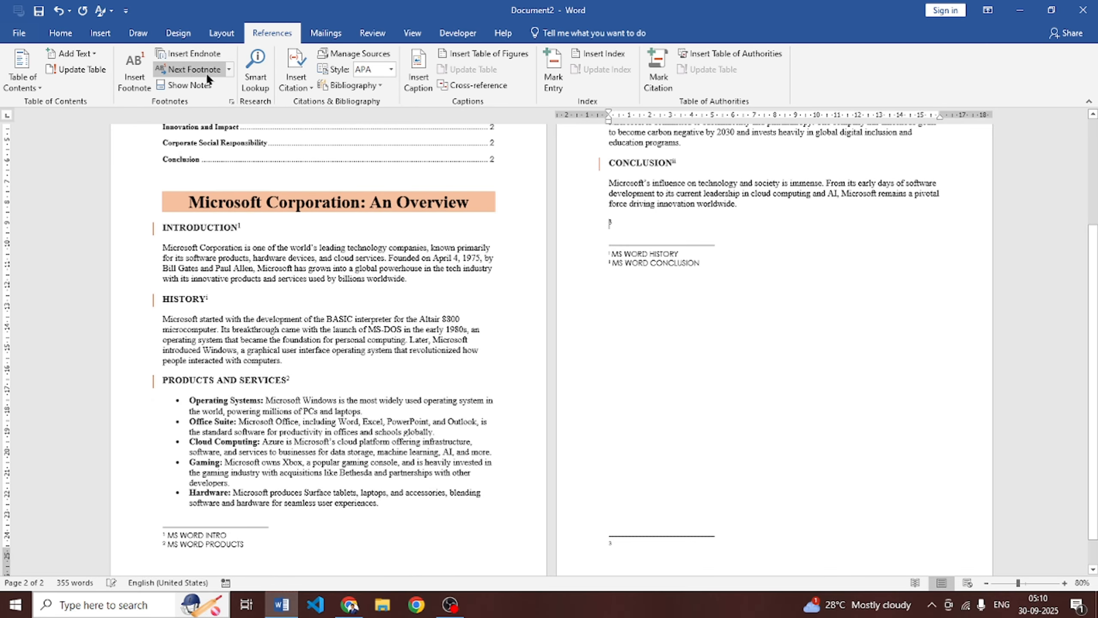
{"action": "left_click", "coordinate": [229, 68]}
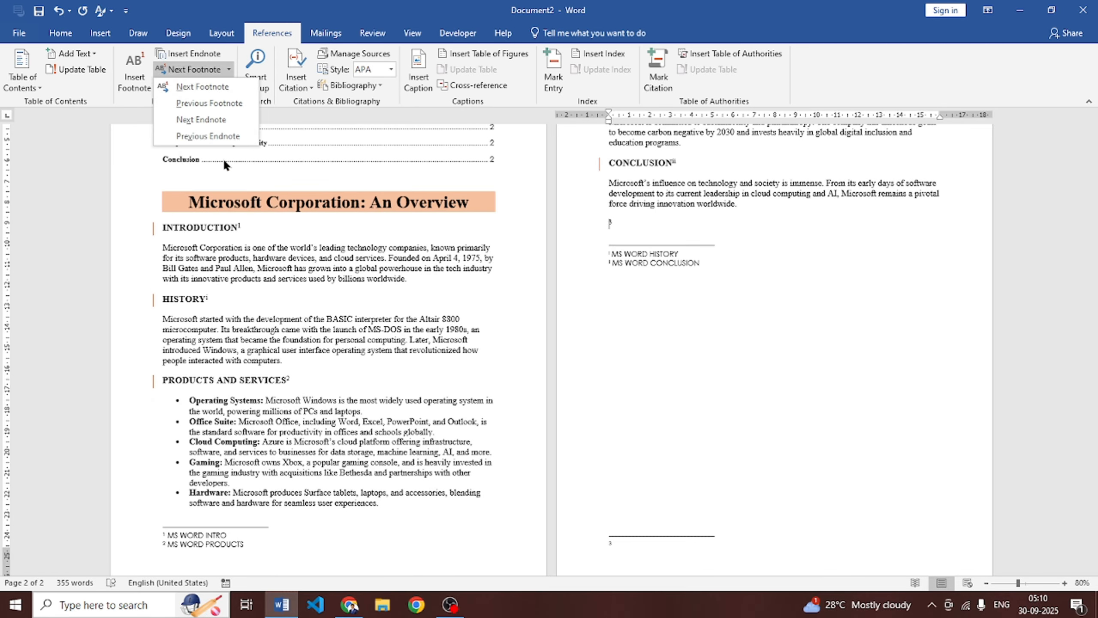
{"action": "left_click", "coordinate": [186, 107]}
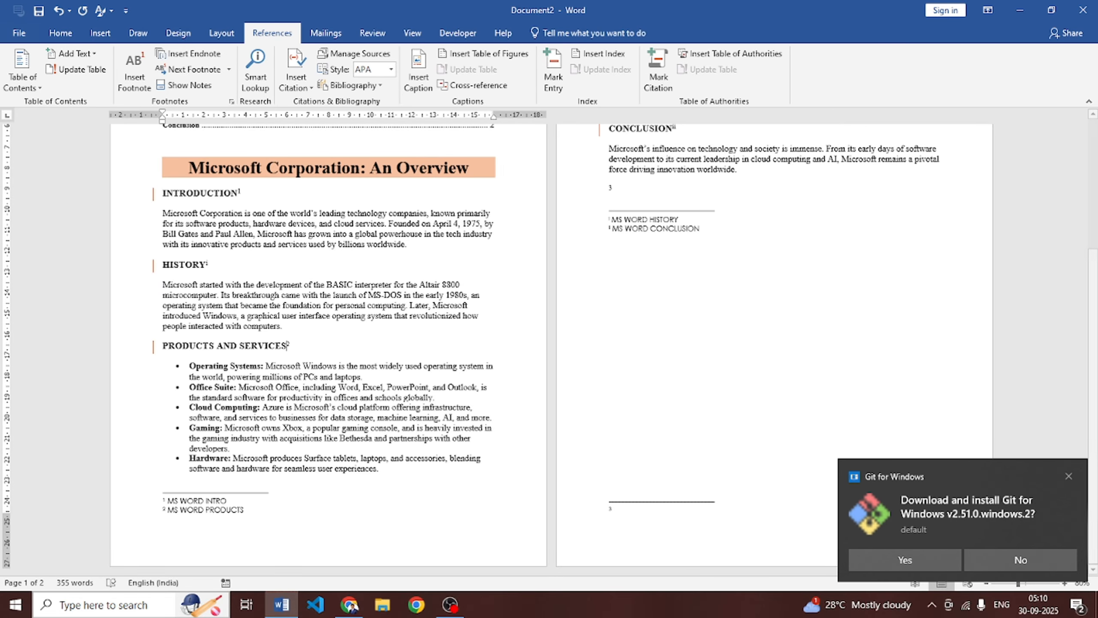
{"action": "left_click", "coordinate": [1069, 476]}
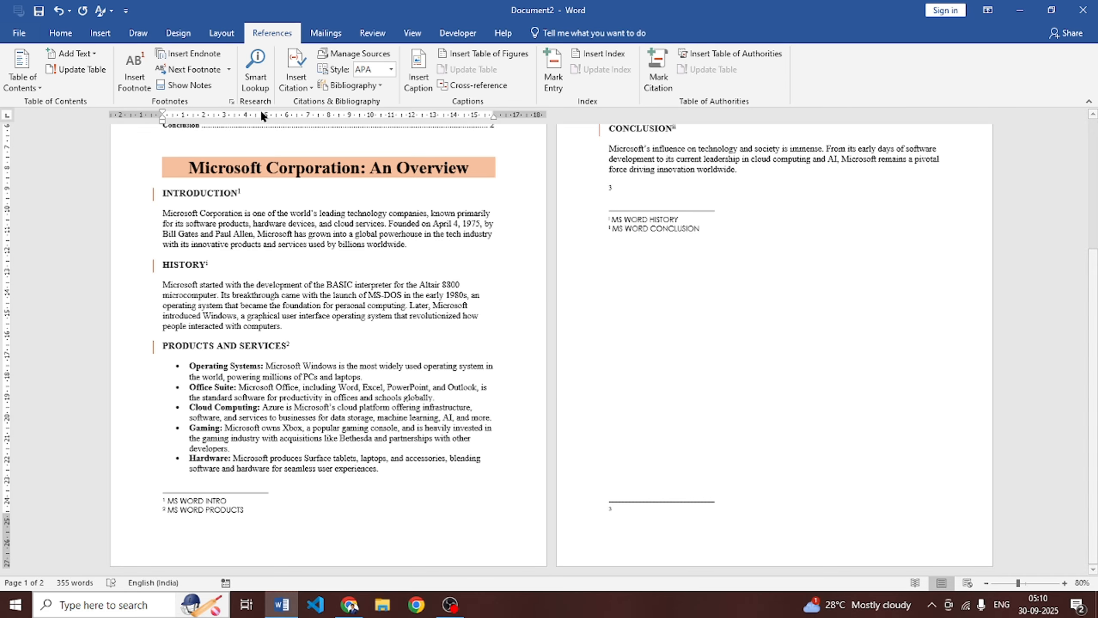
- Go back from the Products and Services footnote to the previous footnote, and try to reach the previous endnote
{"action": "left_click", "coordinate": [229, 69]}
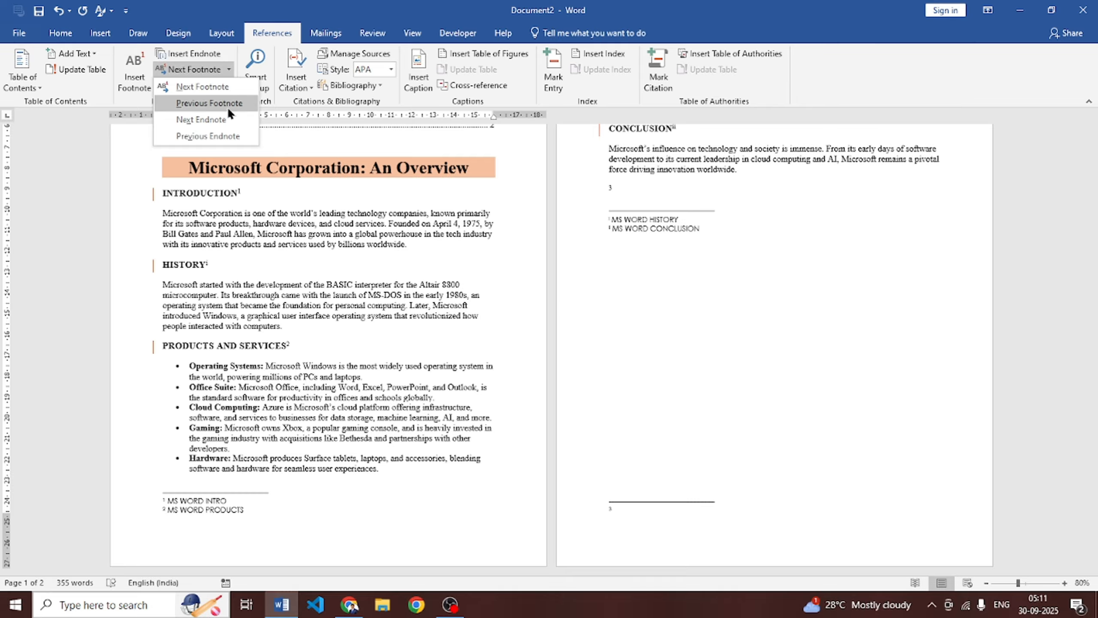
{"action": "left_click", "coordinate": [209, 104]}
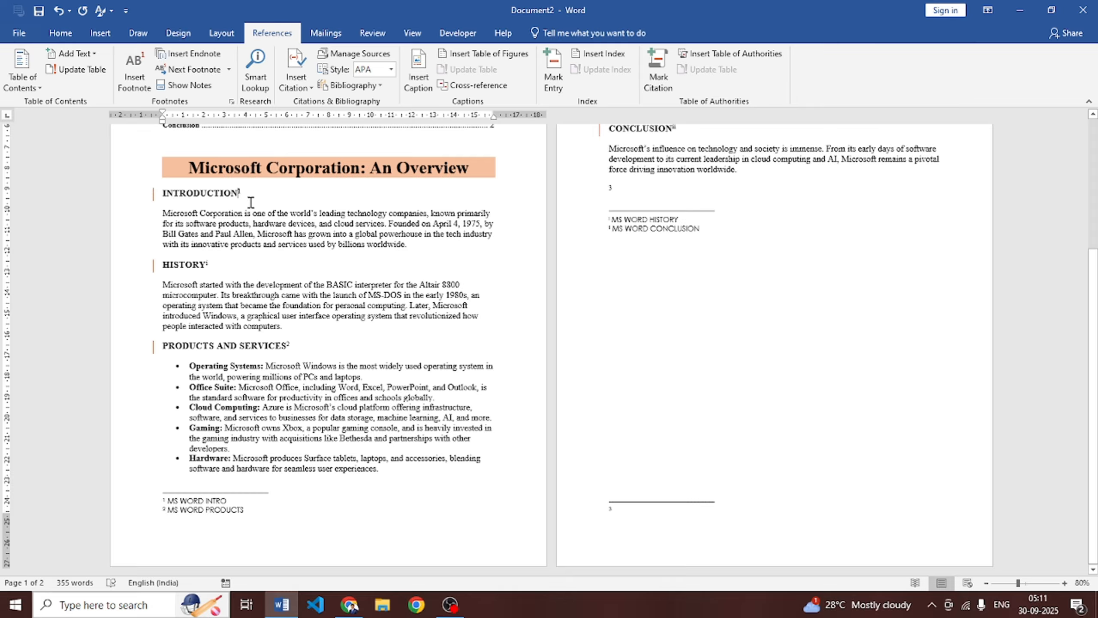
{"action": "left_click", "coordinate": [229, 69]}
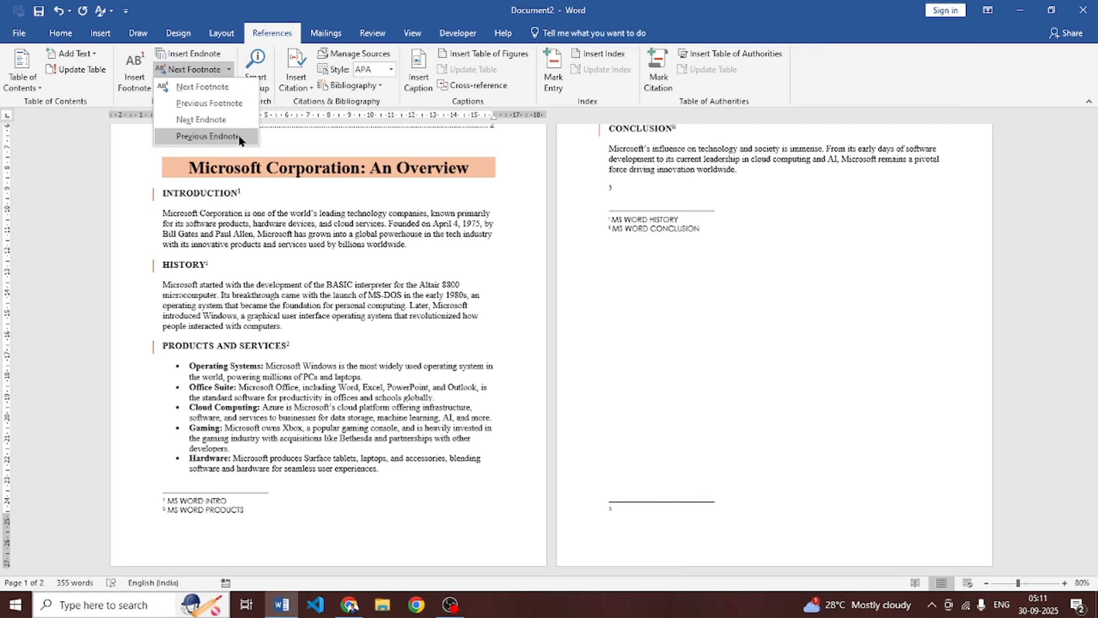
{"action": "left_click", "coordinate": [239, 135]}
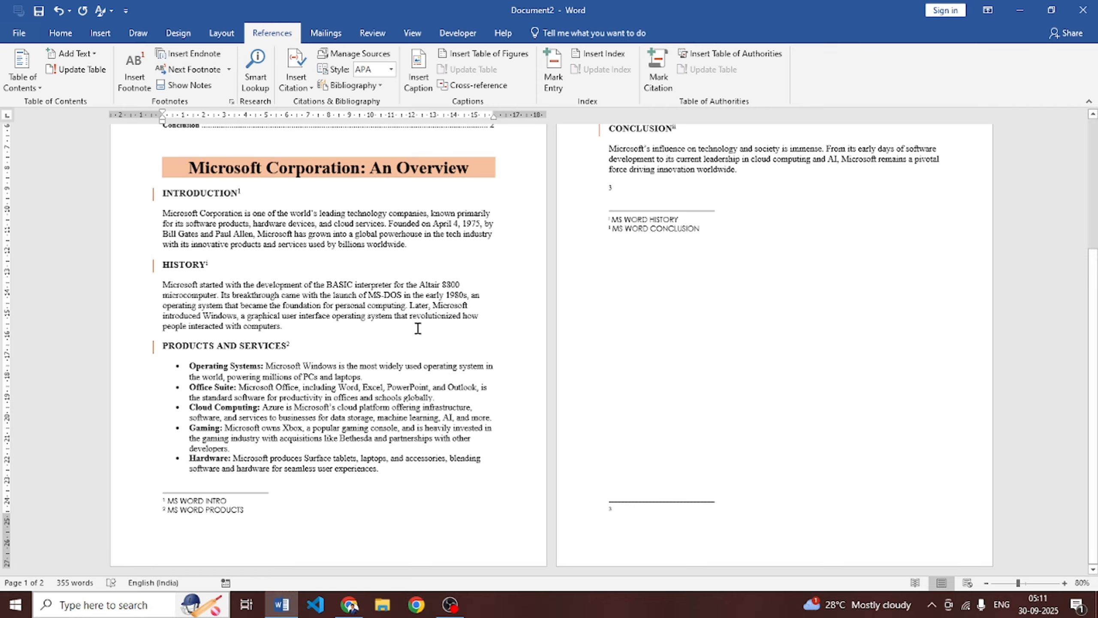